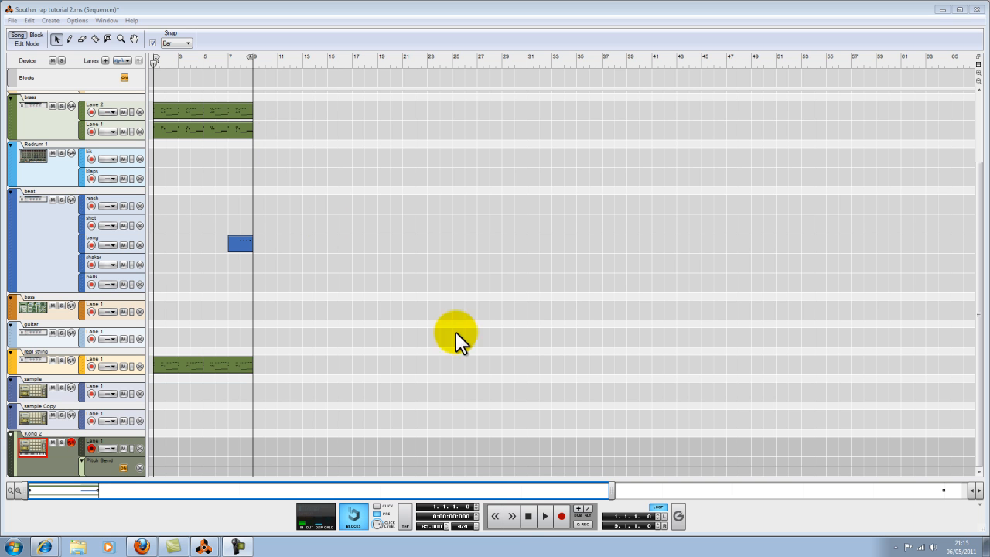
# Play back the existing loop from bar 1, stop it, and activate the Pencil tool.
pyautogui.click(545, 515)
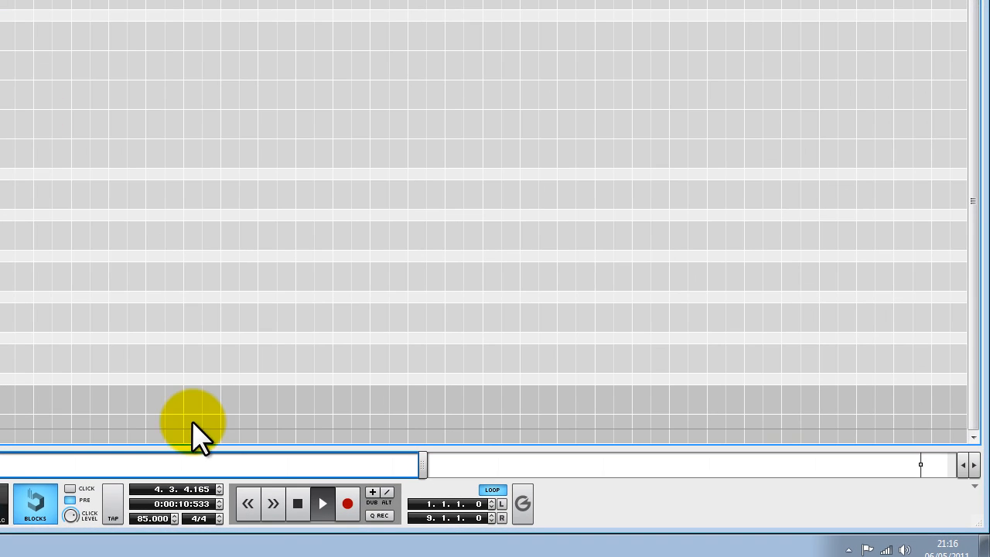
pyautogui.click(332, 506)
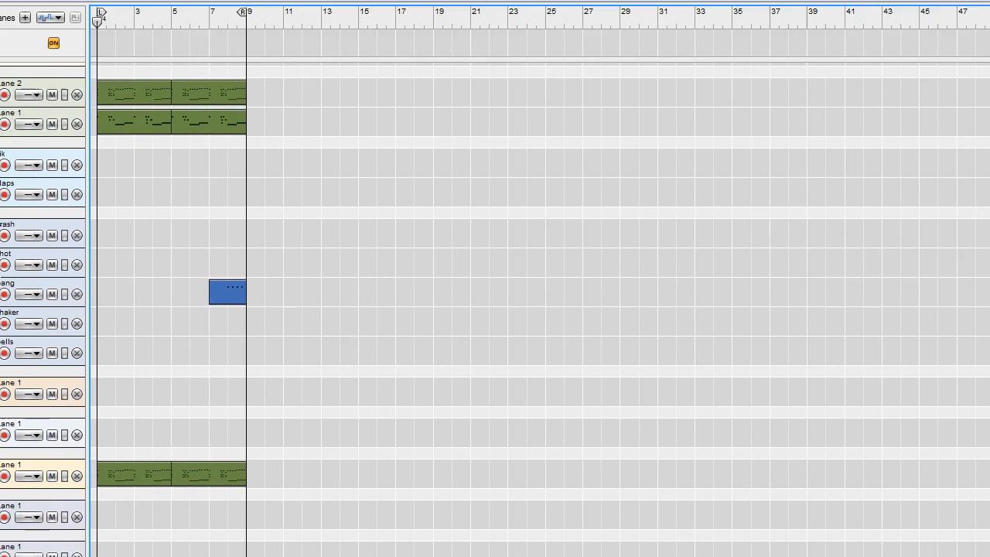
pyautogui.click(104, 58)
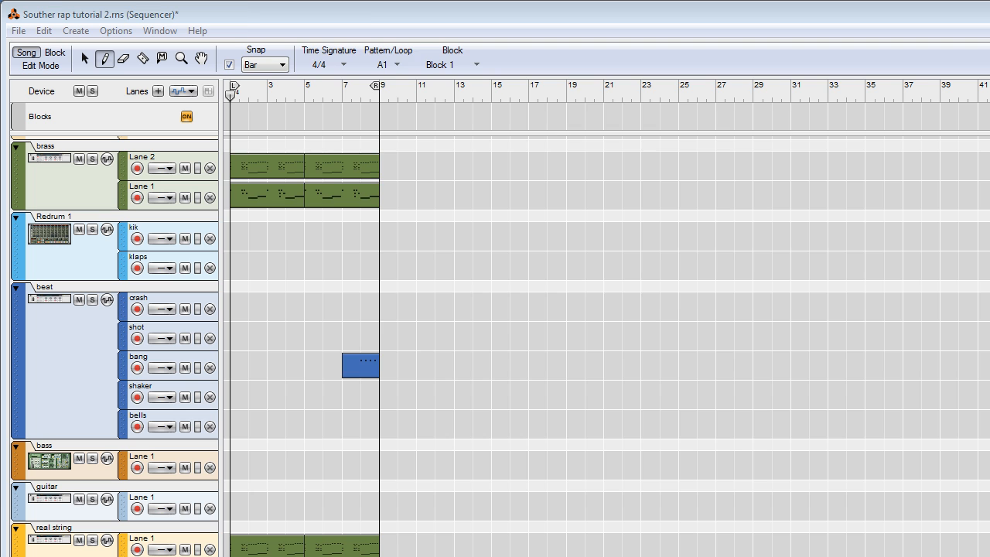
# Switch to the rack and load the Down Low.kong patch from the Hip Hop Kits folder into the Kong 2 device.
pyautogui.hotkey('alt', 'Tab')
pyautogui.moveTo(847, 290); pyautogui.dragTo(841, 551)
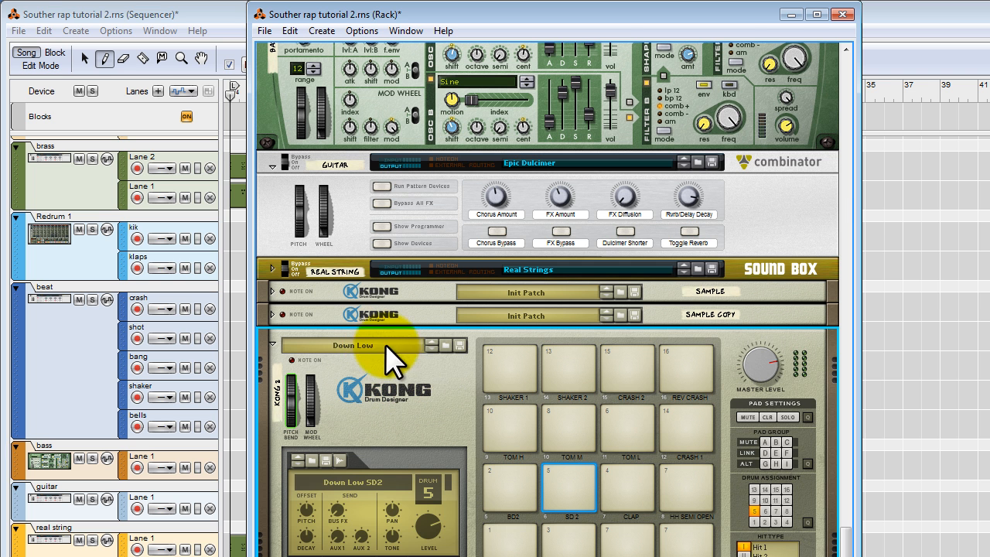
pyautogui.click(445, 345)
pyautogui.click(468, 203)
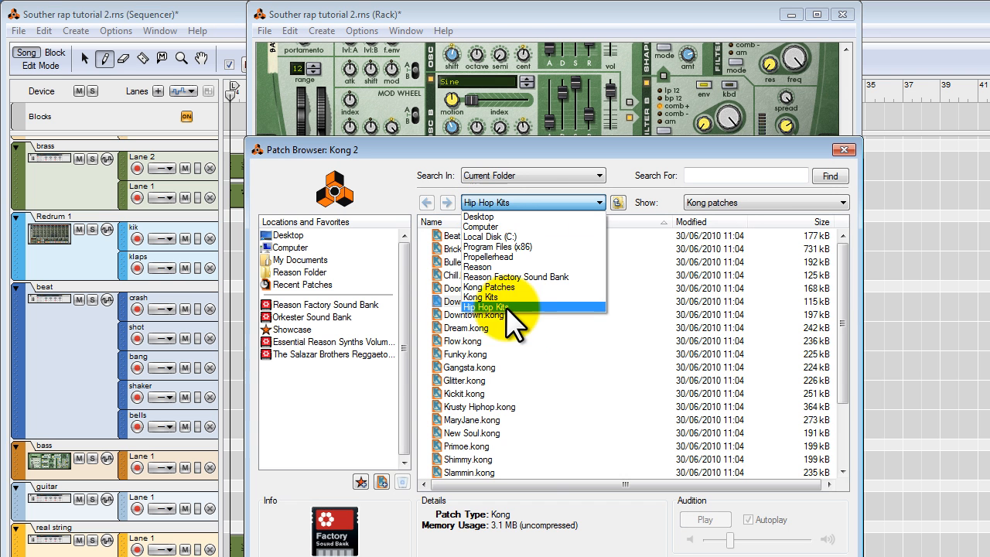
pyautogui.click(505, 299)
pyautogui.doubleClick(480, 354)
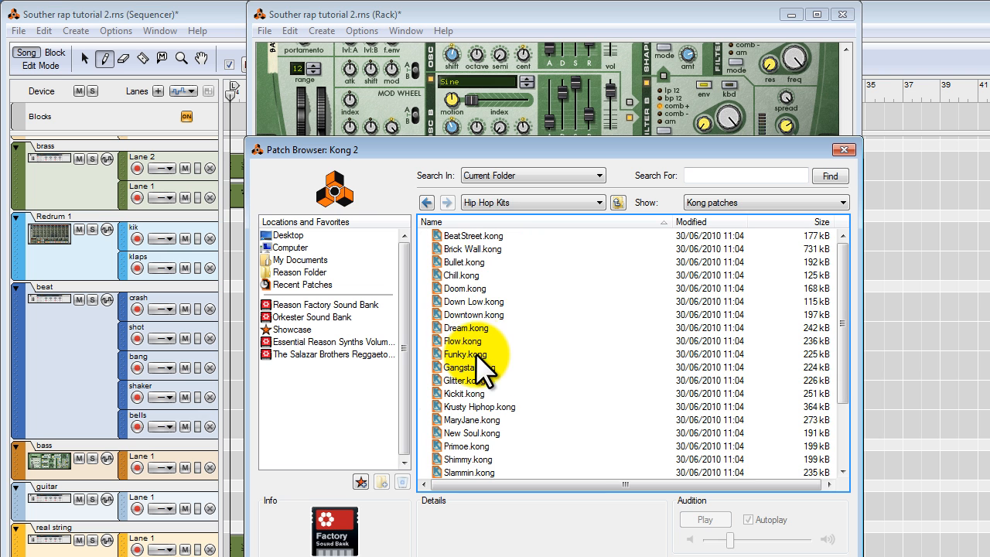
pyautogui.doubleClick(483, 302)
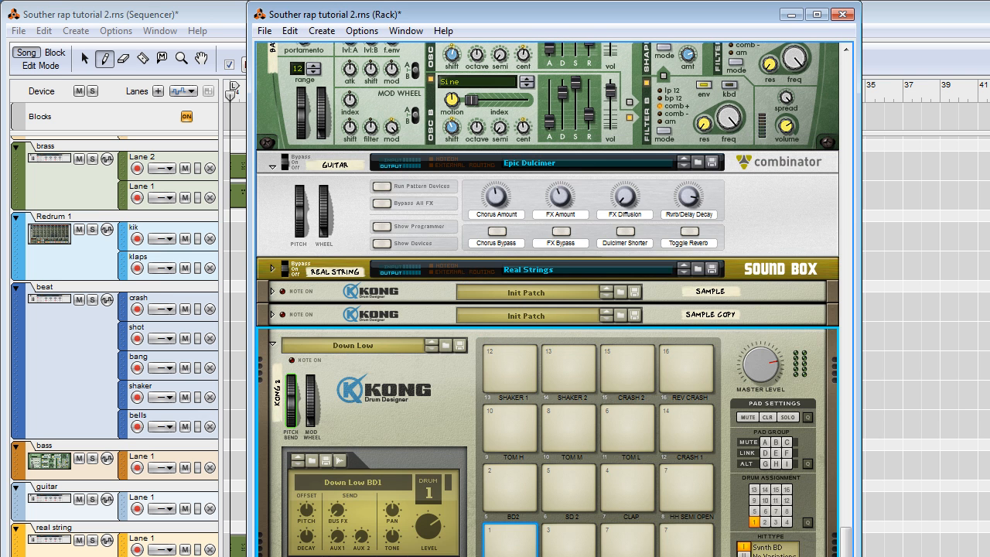
# Audition the SD 1, SD 2, Crash 1 and Tom M pads on Kong 2.
pyautogui.click(563, 537)
pyautogui.click(569, 473)
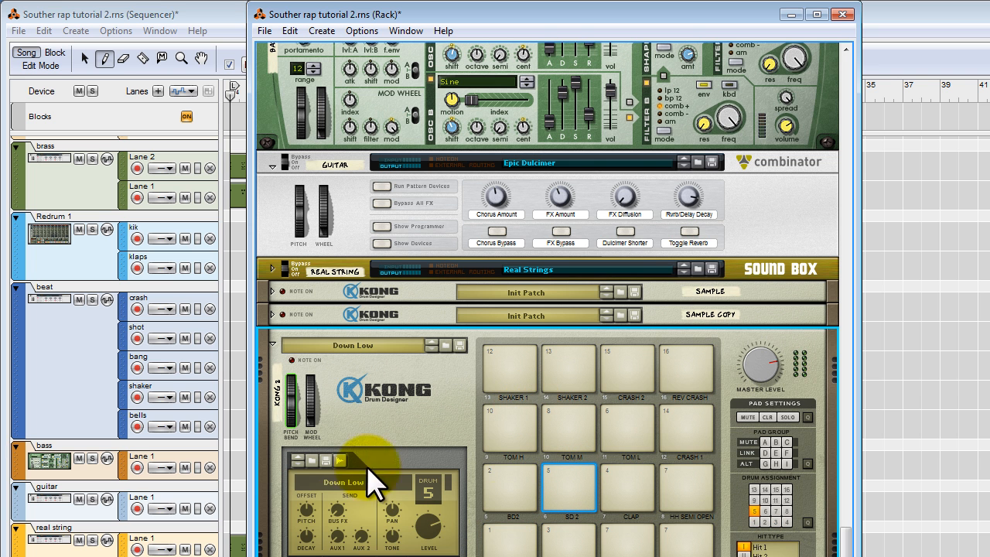
pyautogui.click(551, 474)
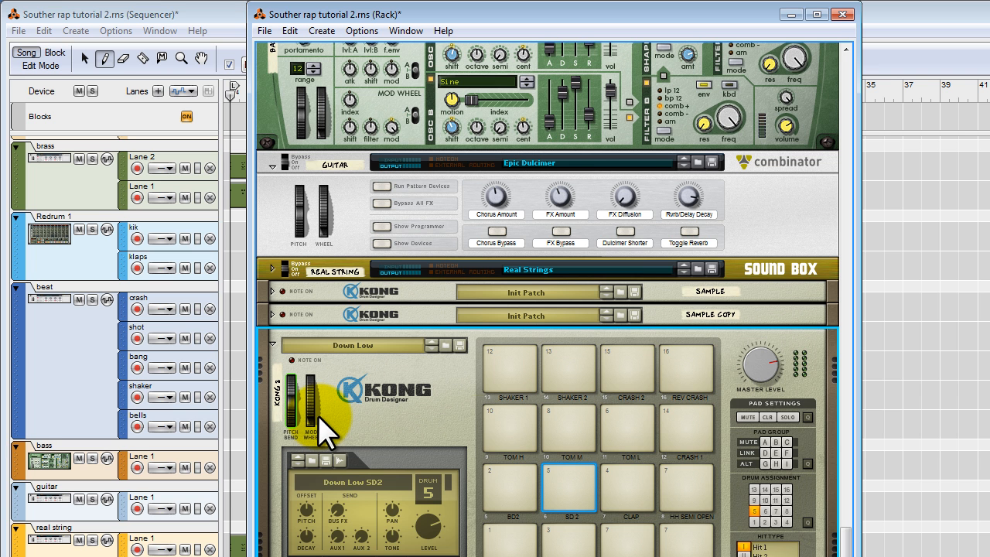
pyautogui.click(585, 491)
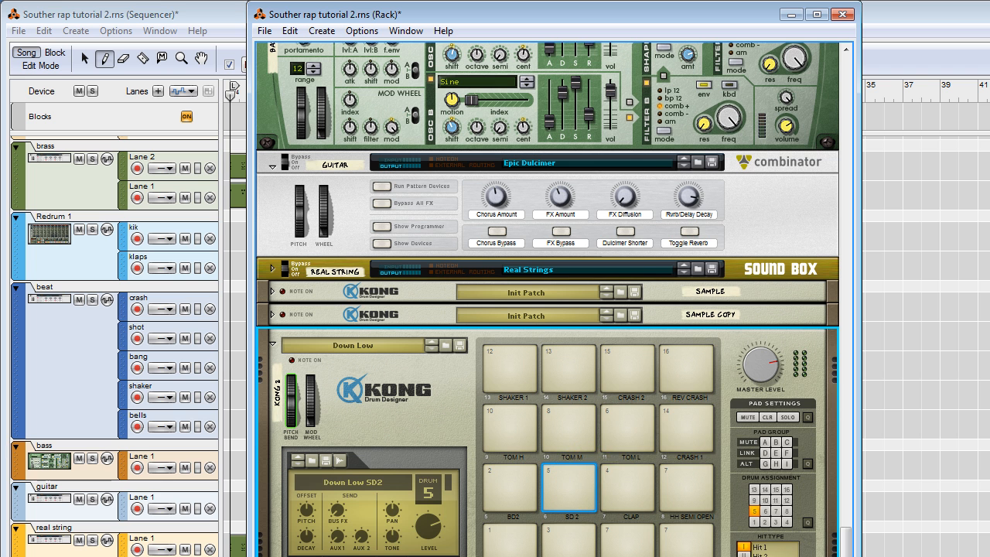
pyautogui.click(687, 429)
pyautogui.click(552, 439)
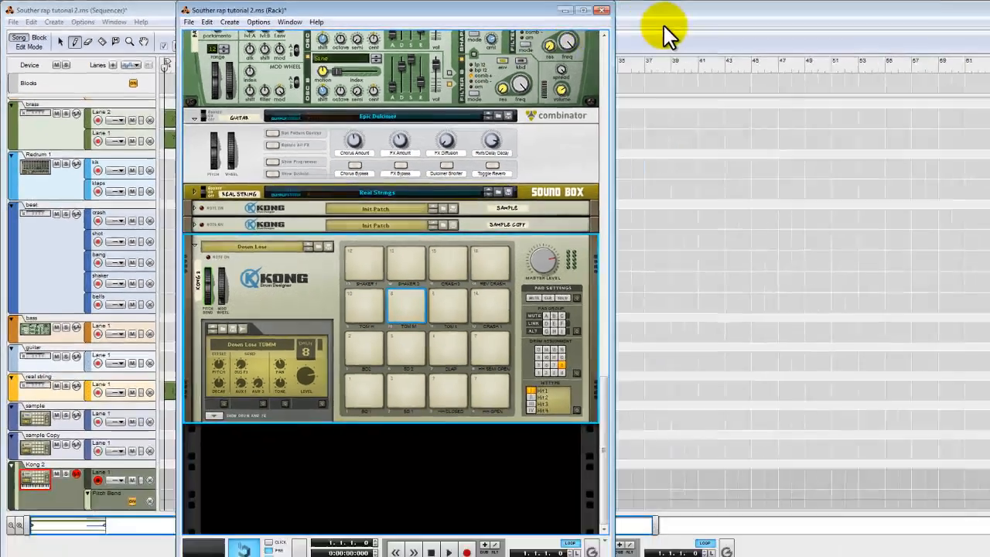
# Return to the sequencer, draw a one-bar clip at bar 8 on the Kong 2 lane, and open it for note editing.
pyautogui.click(938, 45)
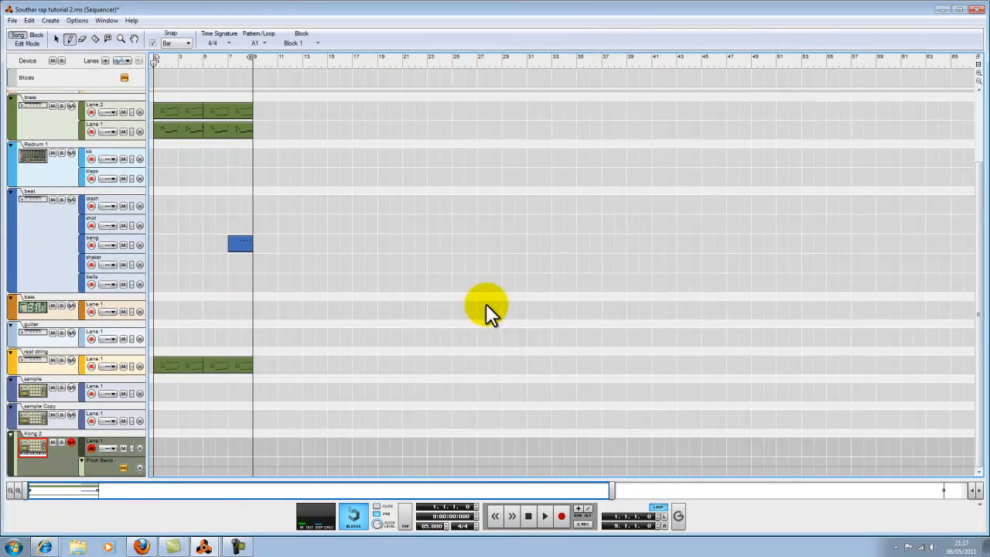
pyautogui.click(244, 447)
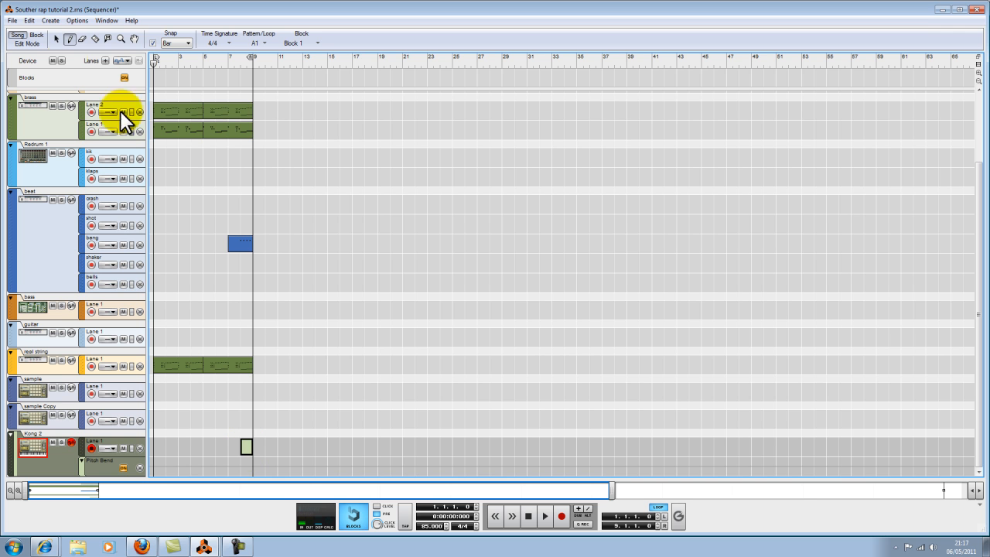
pyautogui.click(55, 39)
pyautogui.click(241, 448)
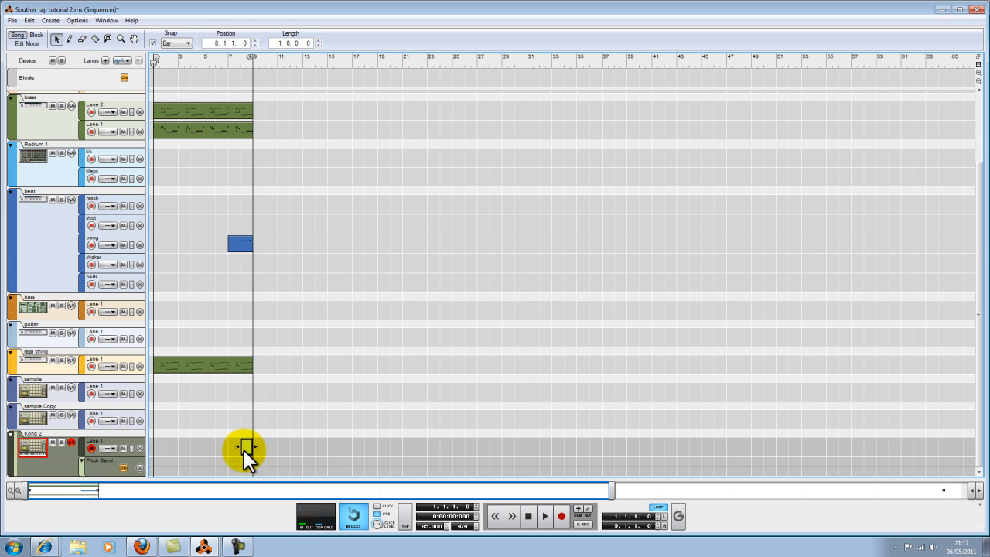
pyautogui.doubleClick(243, 450)
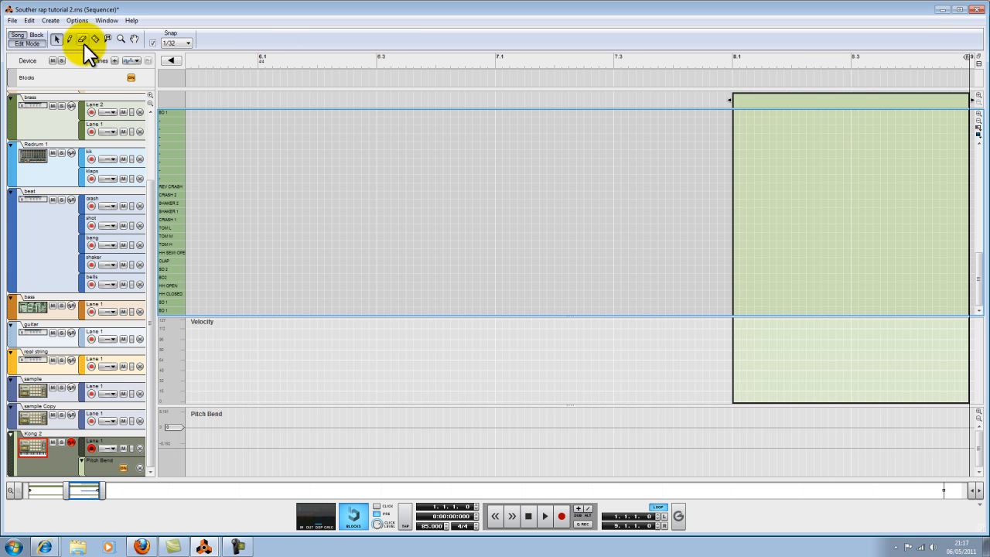
pyautogui.click(82, 39)
pyautogui.click(821, 418)
pyautogui.click(56, 38)
pyautogui.click(978, 490)
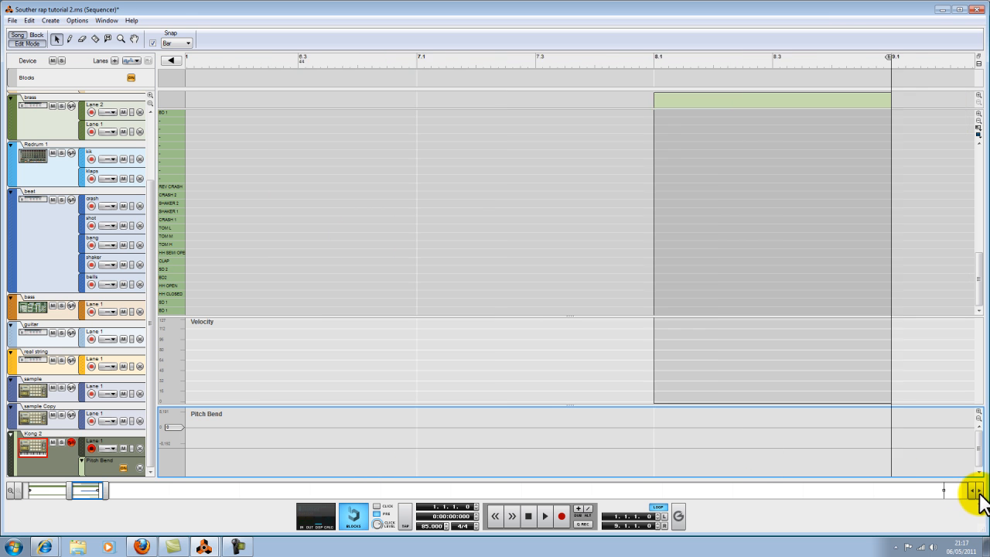
pyautogui.scroll(5, 553, 284)
pyautogui.click(24, 43)
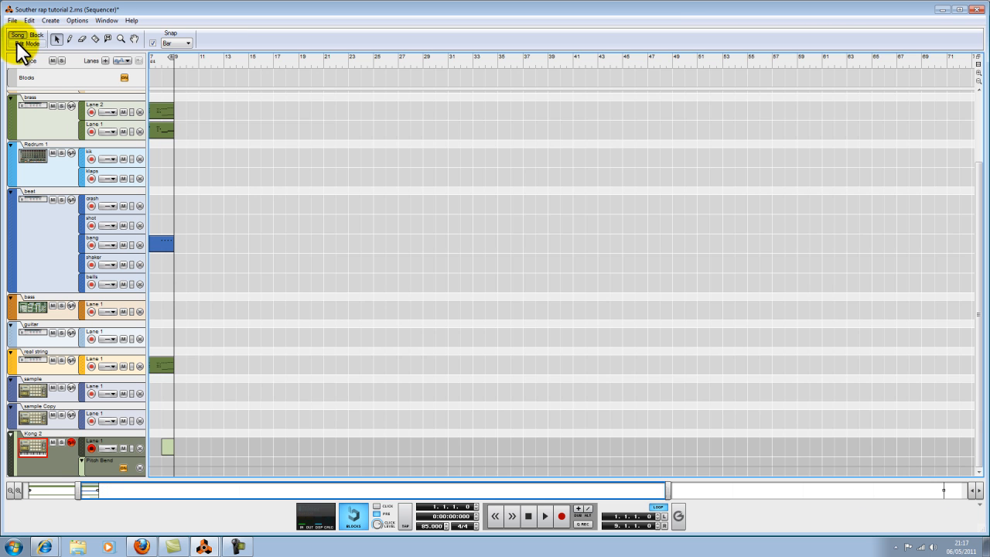
pyautogui.doubleClick(166, 451)
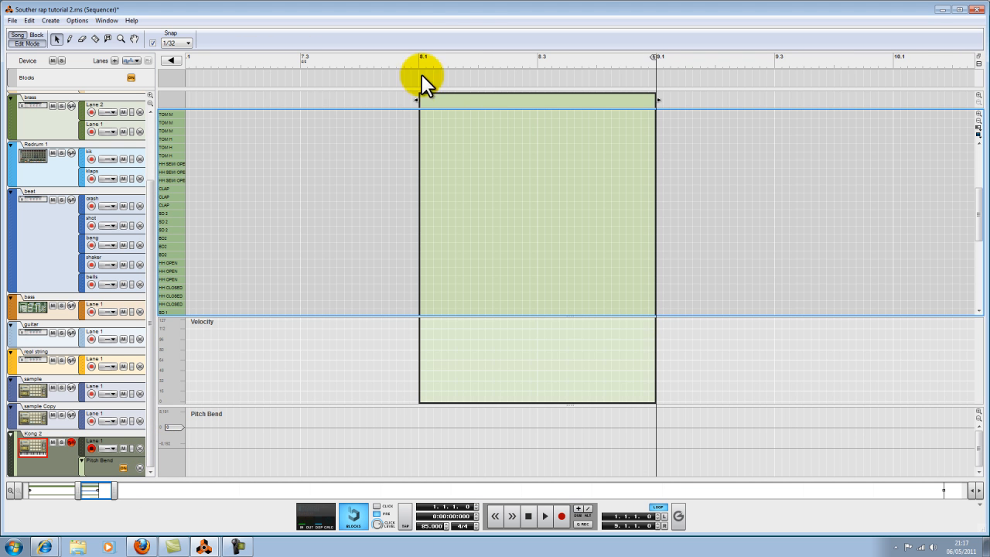
pyautogui.click(11, 490)
pyautogui.click(11, 491)
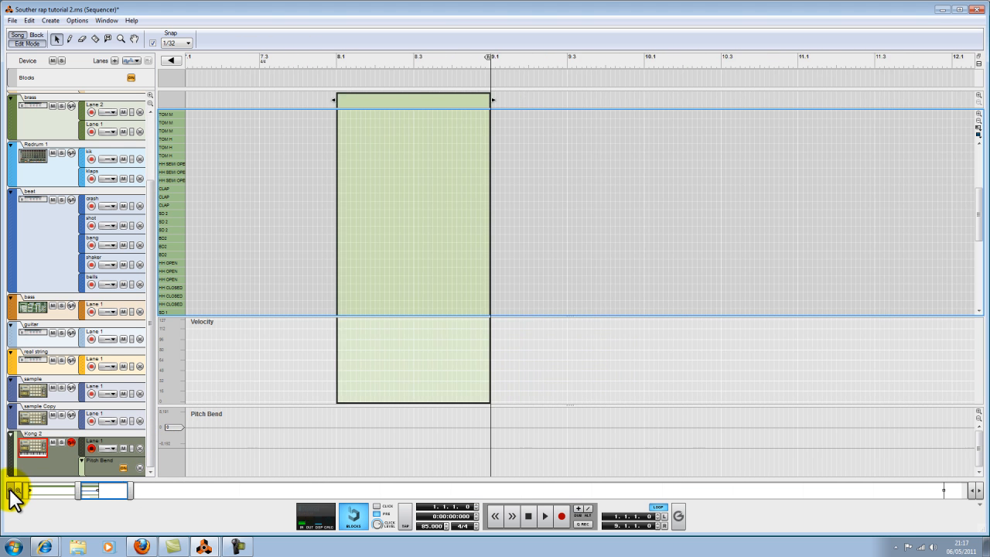
pyautogui.click(11, 490)
pyautogui.click(18, 490)
pyautogui.click(18, 490)
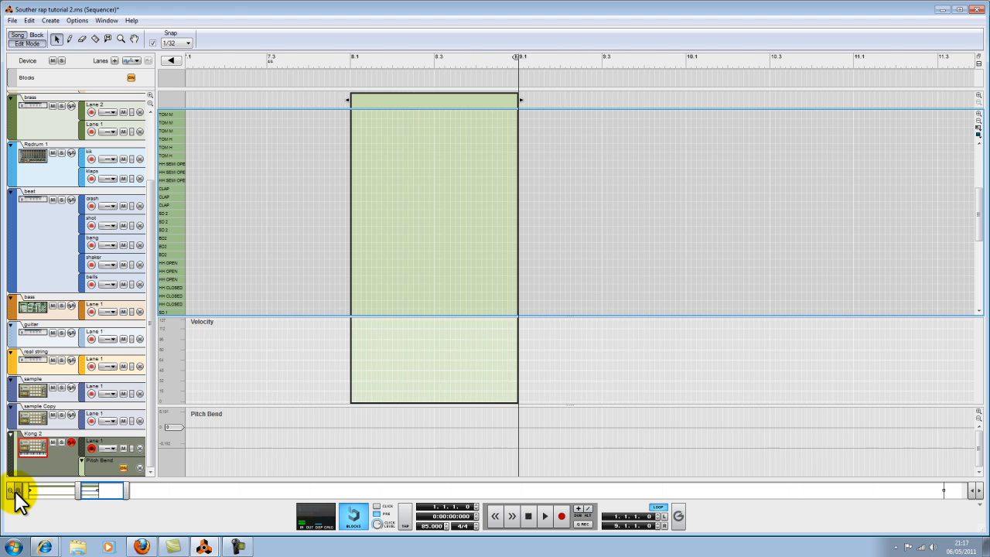
pyautogui.click(18, 490)
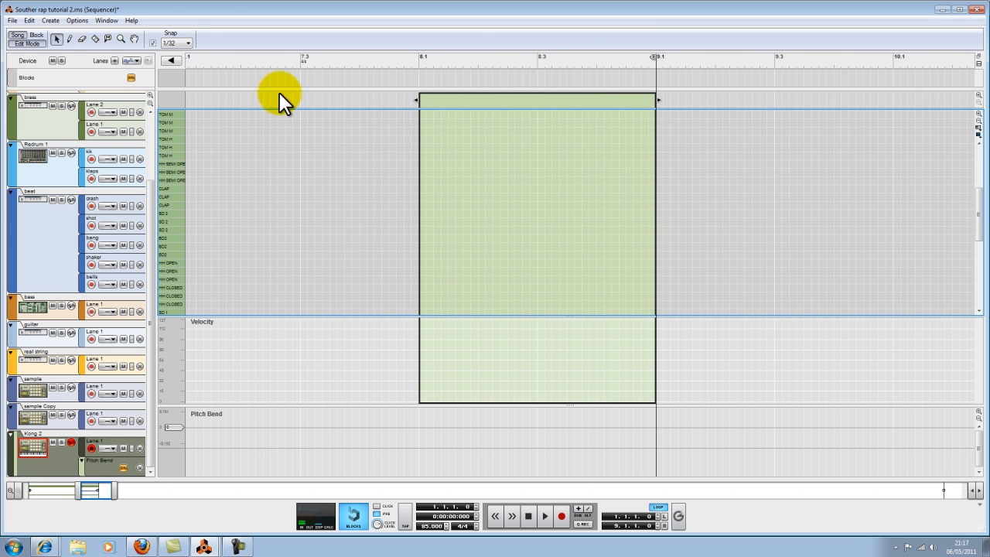
# Set the snap grid to 1/16 for the Kong 2 clip.
pyautogui.click(182, 43)
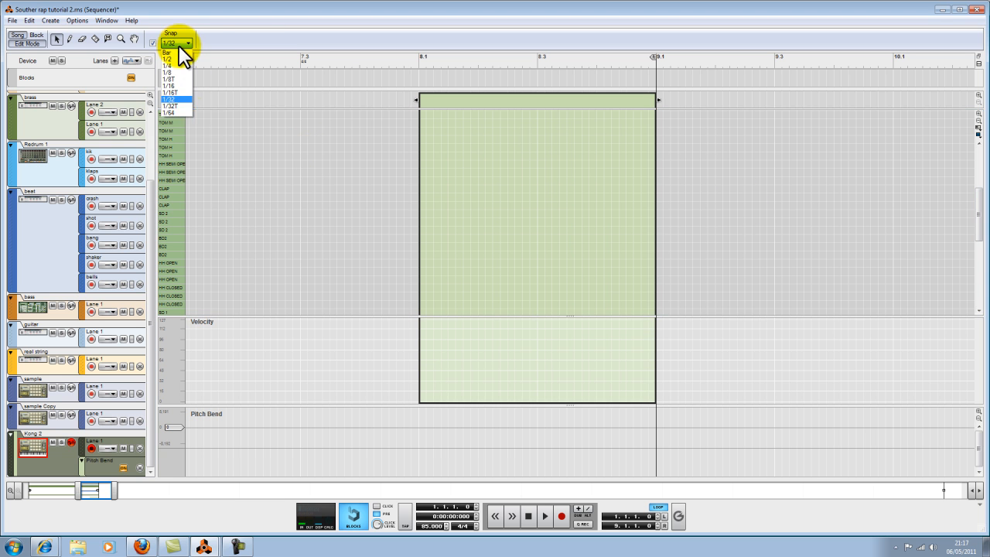
pyautogui.click(187, 85)
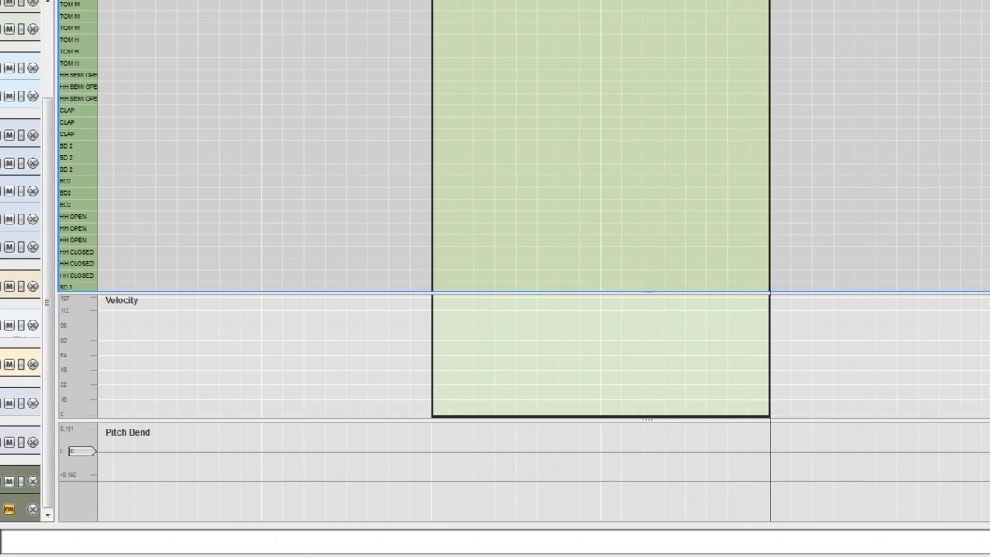
pyautogui.click(27, 44)
pyautogui.doubleClick(50, 483)
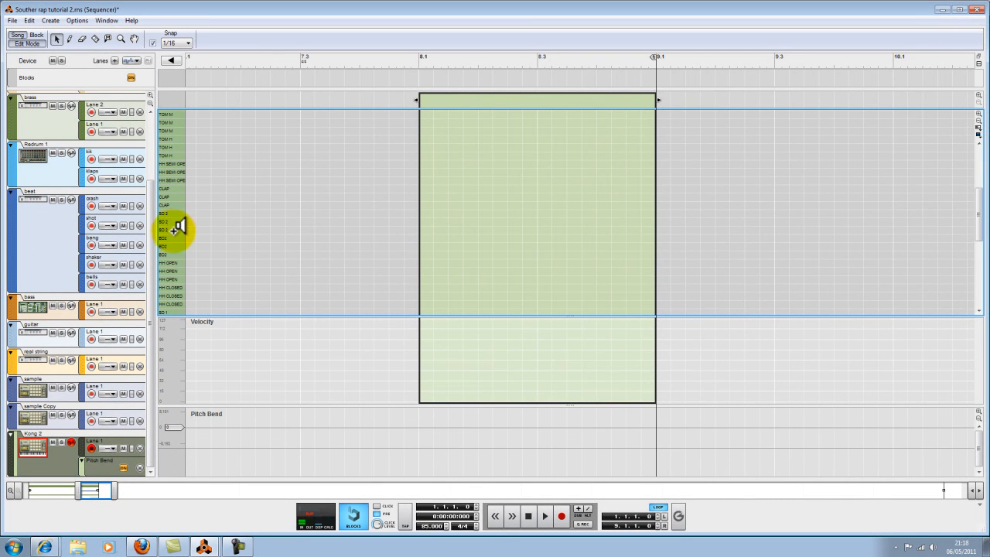
# Audition the SD 2 sound, set the snap to 1/32, and draw eight consecutive SD 2 notes from the start of bar 8.
pyautogui.click(175, 222)
pyautogui.click(174, 221)
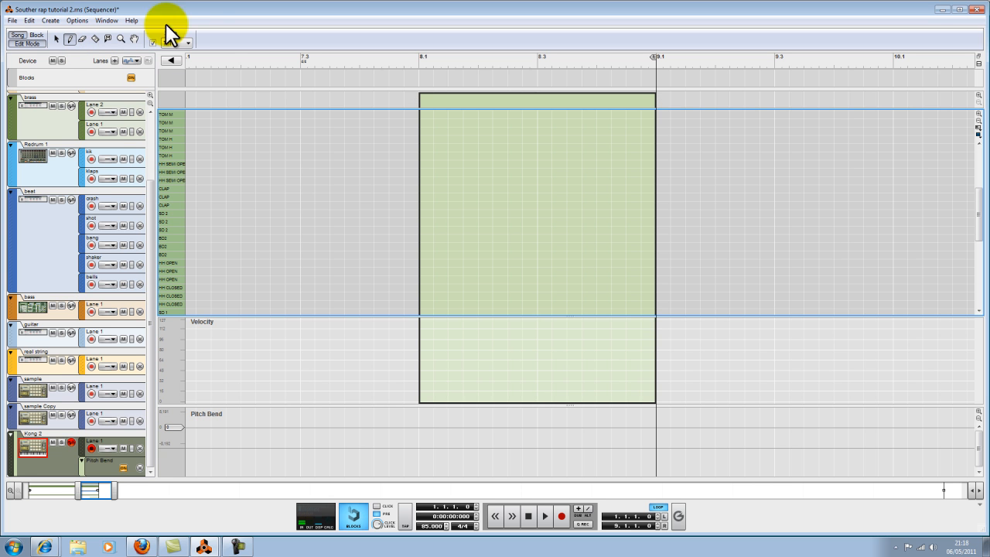
pyautogui.click(177, 42)
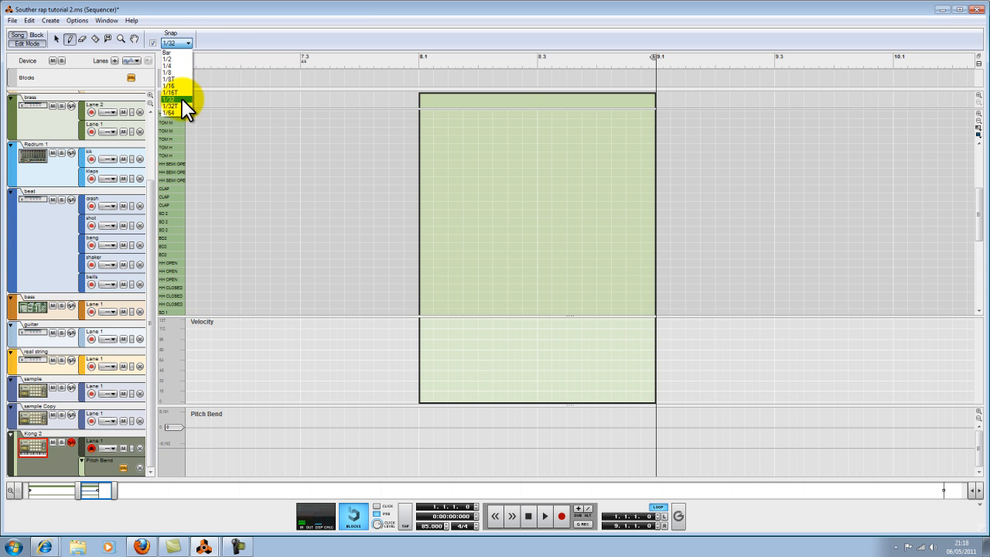
pyautogui.click(182, 98)
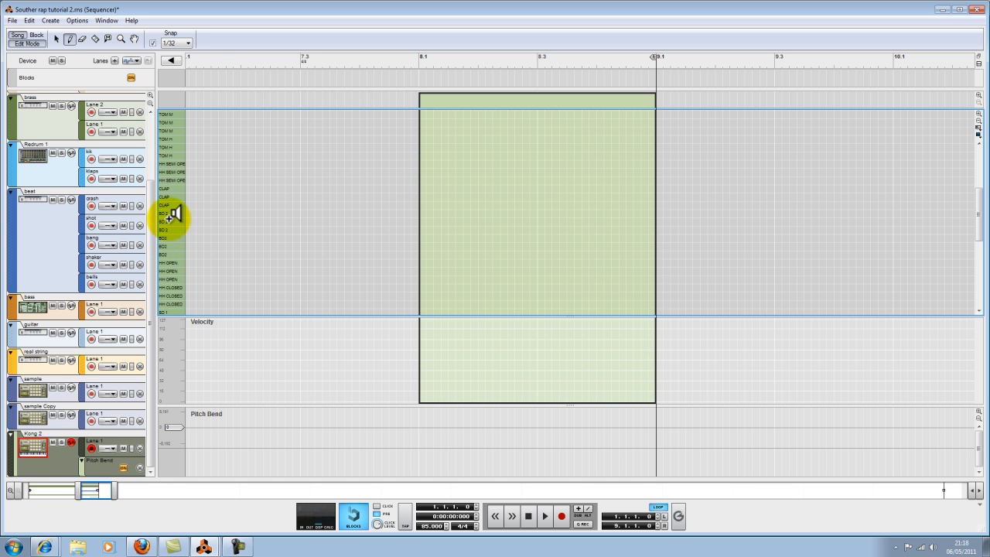
pyautogui.click(422, 230)
pyautogui.moveTo(430, 229); pyautogui.dragTo(478, 229)
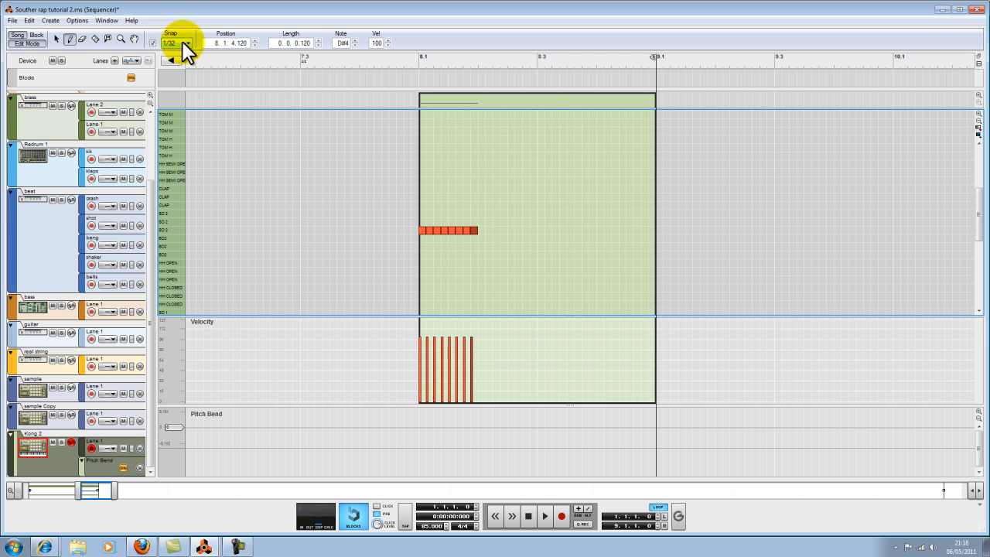
# Add a separate SD 2 note at 8.2.1.120, and undo it together with the last note of the consecutive run.
pyautogui.click(487, 229)
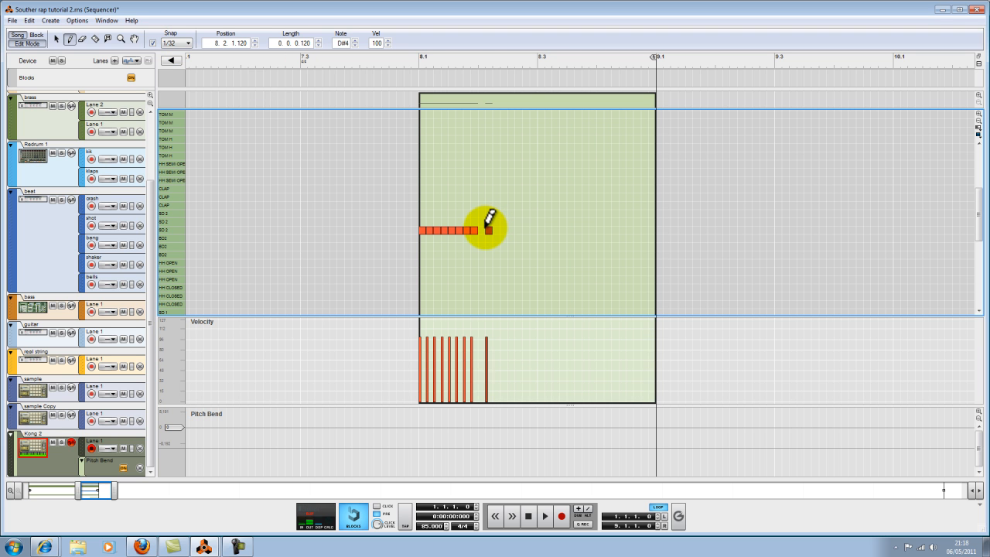
pyautogui.hotkey('ctrl', 'z')
pyautogui.hotkey('ctrl', 'z')
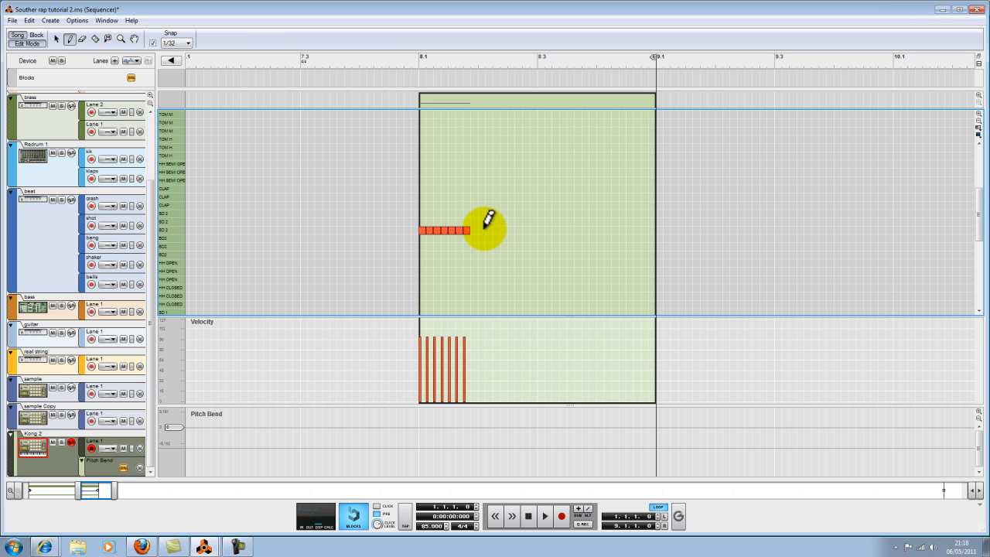
# Draw four separate 1/32-length SD 2 notes, one on each sixteenth of beat 2 in bar 8.
pyautogui.click(481, 230)
pyautogui.click(495, 229)
pyautogui.click(510, 230)
pyautogui.click(525, 229)
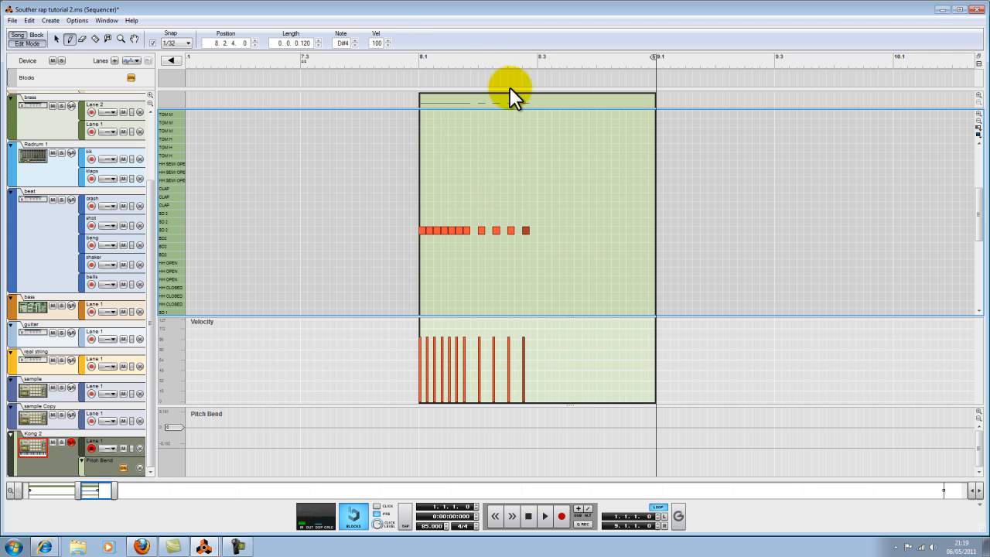
# Play the drum fill from just before bar 8 and stop after its last note.
pyautogui.click(397, 59)
pyautogui.press('space')
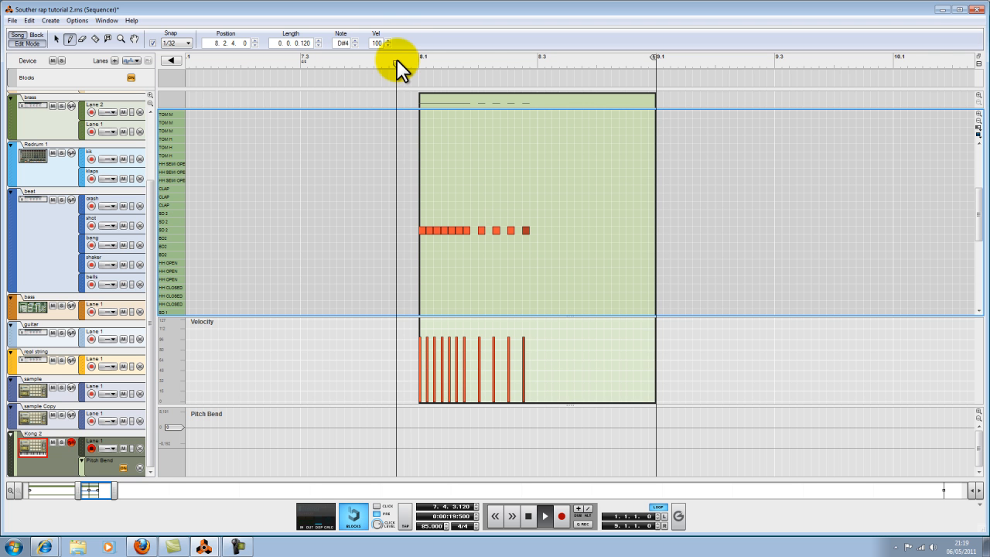
pyautogui.press('space')
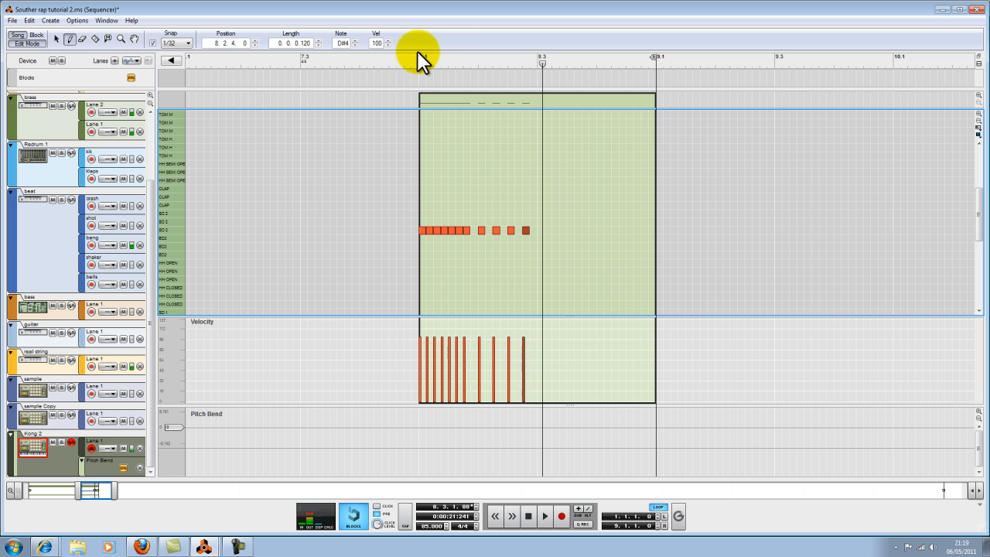
# Draw four separate 1/32-length SD 2 notes, one on each sixteenth of beat 3 in bar 8.
pyautogui.click(540, 230)
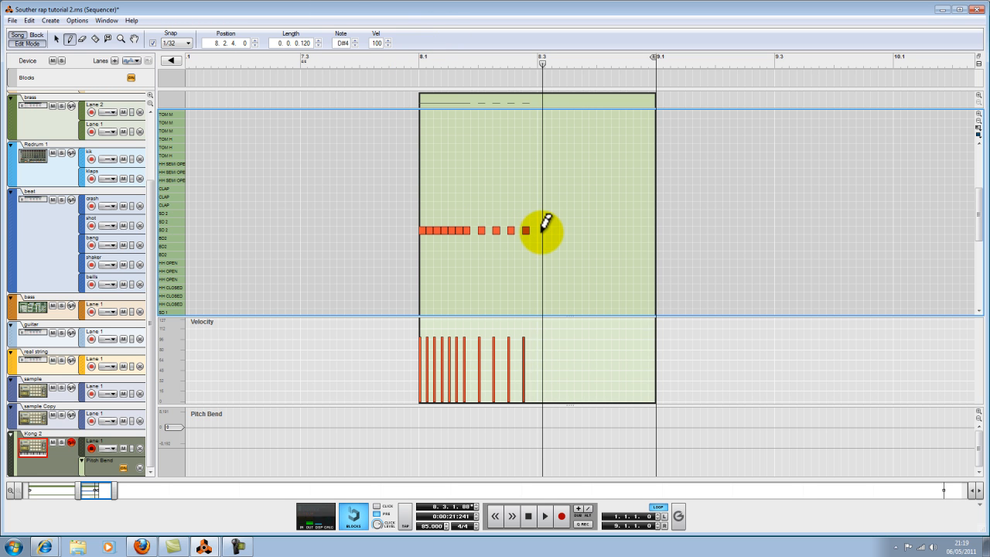
pyautogui.click(555, 230)
pyautogui.click(569, 229)
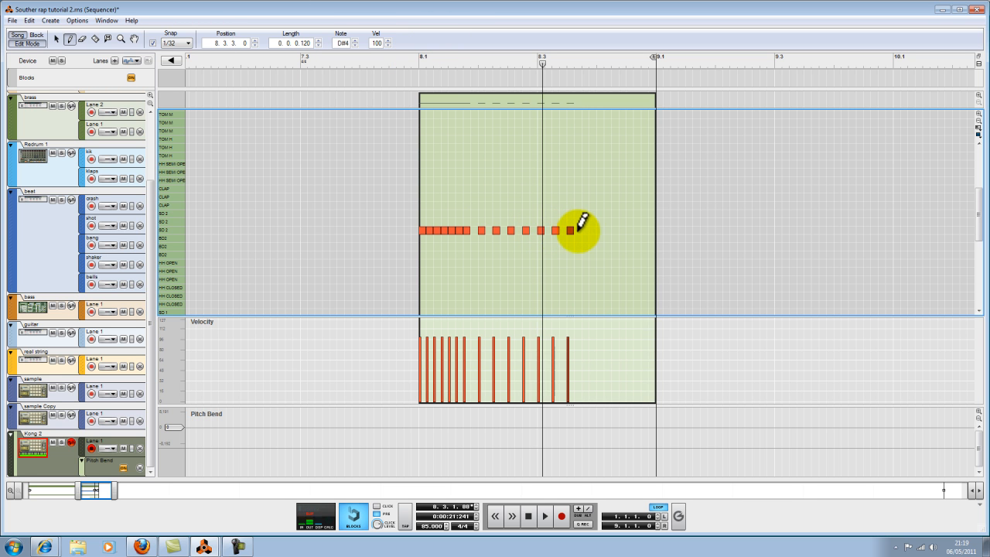
pyautogui.click(584, 230)
# Set the snap to 1/16 and draw four consecutive SD 2 notes filling beat 4 of bar 8.
pyautogui.click(188, 43)
pyautogui.click(184, 86)
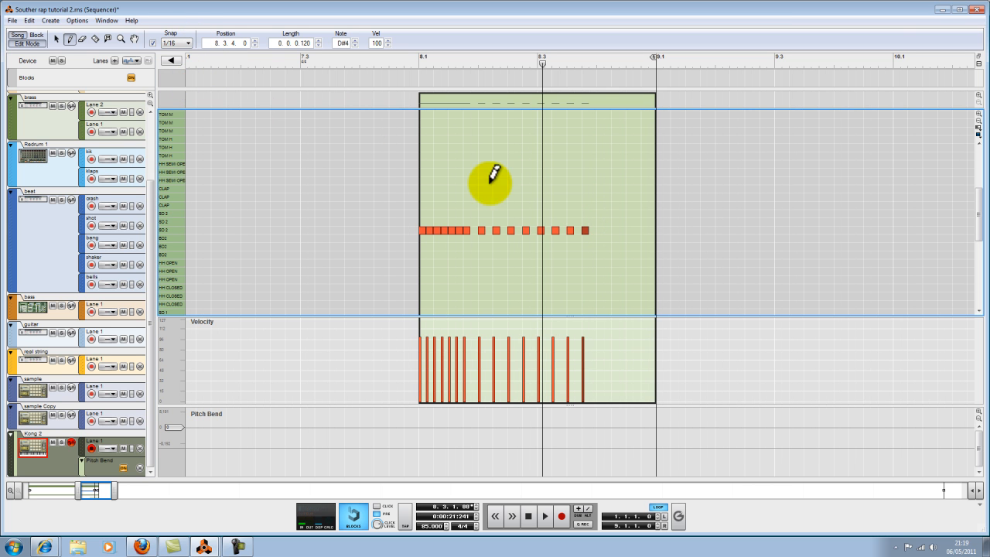
pyautogui.click(603, 229)
pyautogui.moveTo(623, 228)
pyautogui.mouseDown()
pyautogui.moveTo(641, 227)
pyautogui.moveTo(641, 211)
pyautogui.mouseUp()
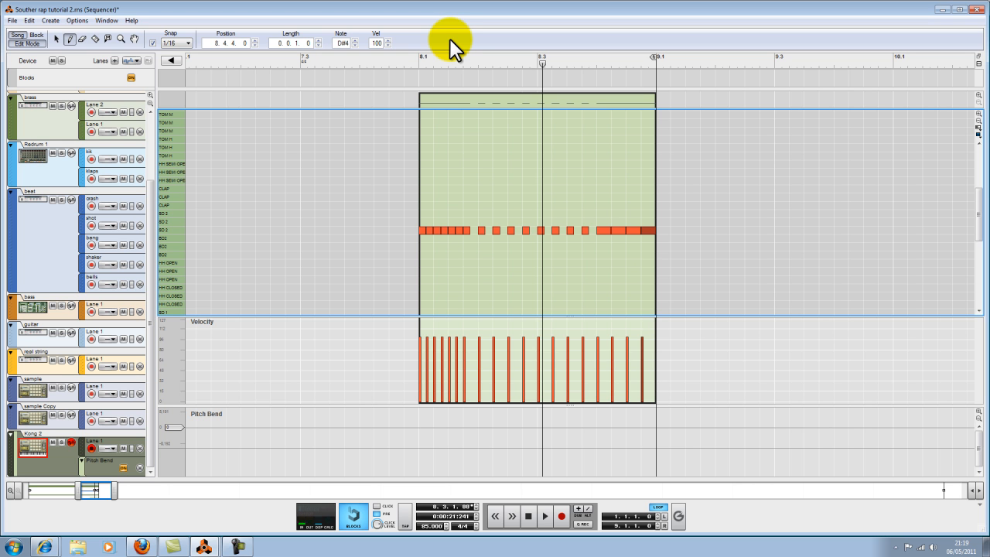
# Play the complete fill from 7.4.4.0 through the end of bar 8.
pyautogui.click(403, 54)
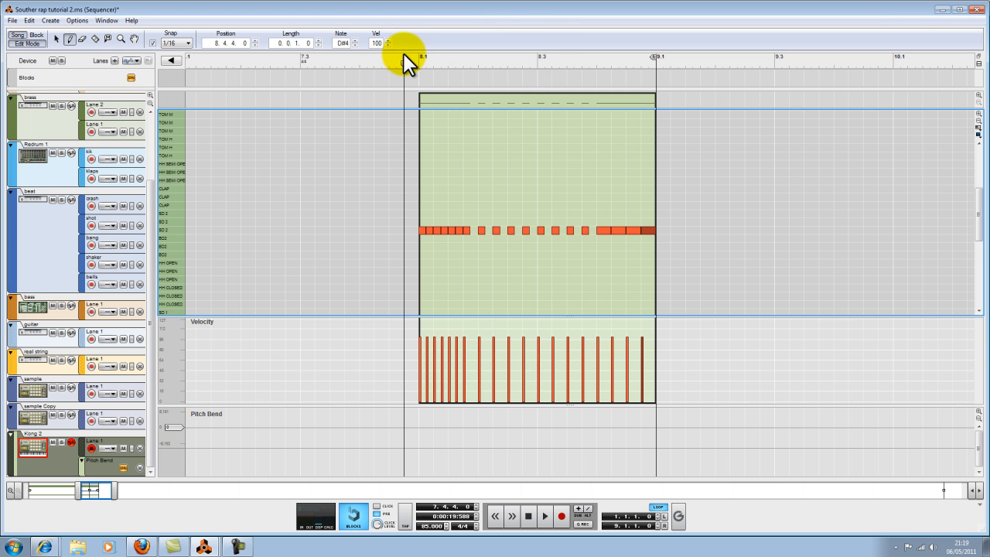
pyautogui.press('space')
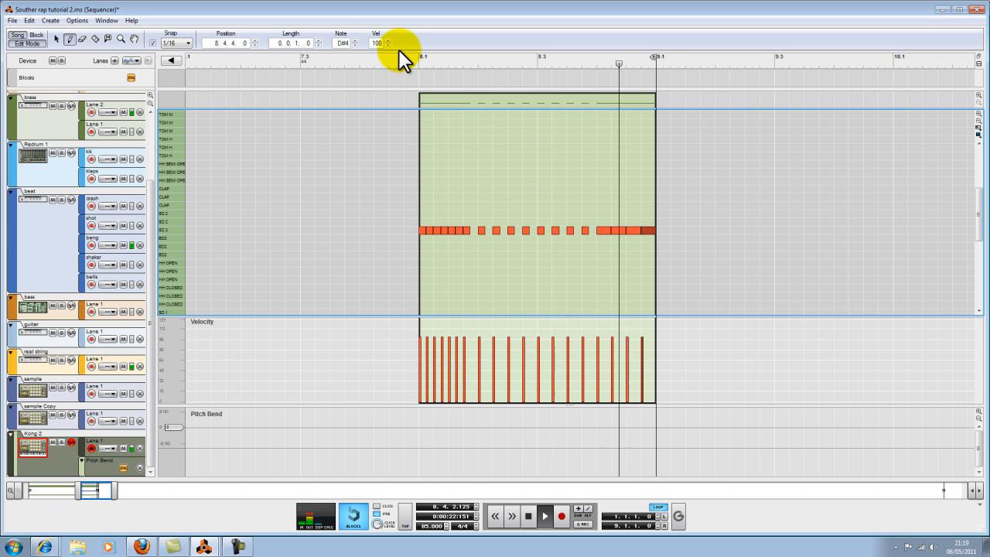
pyautogui.moveTo(198, 60)
pyautogui.mouseDown()
pyautogui.moveTo(817, 150)
pyautogui.moveTo(971, 121)
pyautogui.moveTo(979, 130)
pyautogui.moveTo(641, 112)
pyautogui.mouseUp()
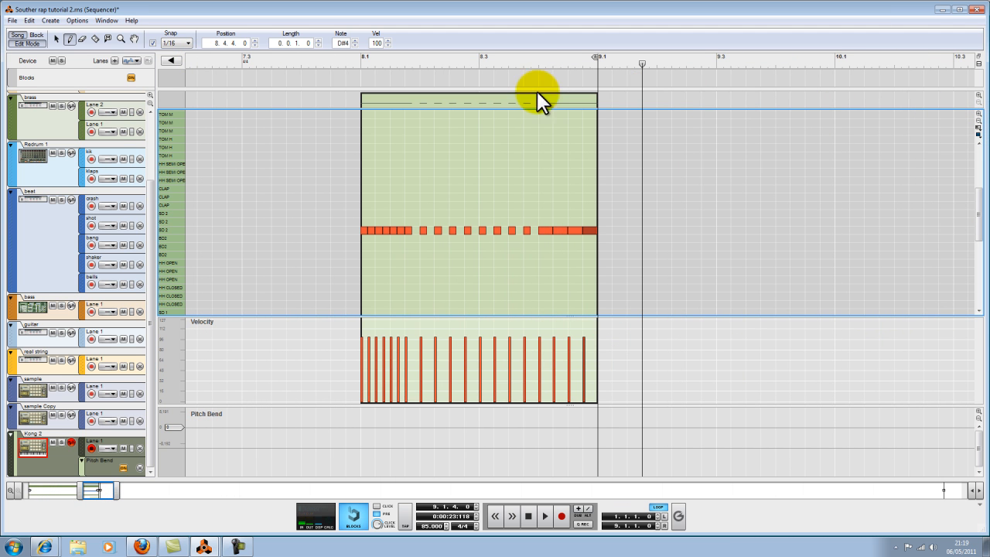
# Replace the four 1/16-length SD 2 notes on beat 4 with separate 1/32-length notes, one on each sixteenth, using 1/32 snap.
pyautogui.moveTo(685, 220); pyautogui.dragTo(551, 246)
pyautogui.press('Delete')
pyautogui.click(182, 44)
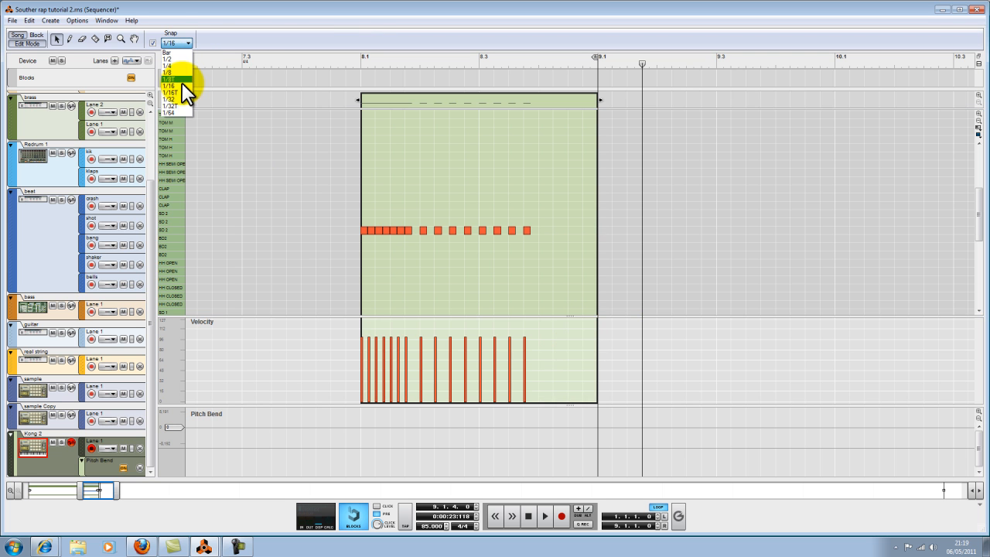
pyautogui.click(182, 97)
pyautogui.click(70, 38)
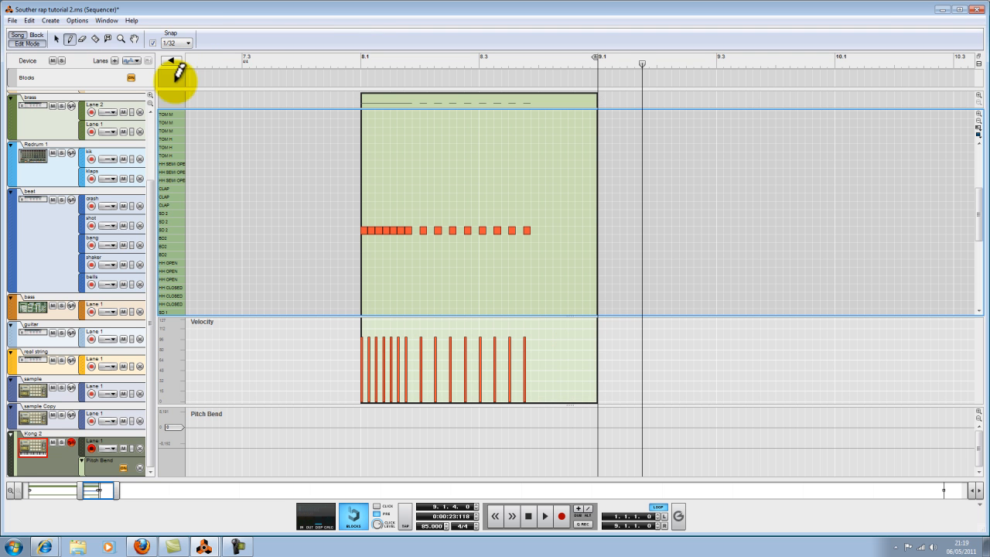
pyautogui.click(544, 228)
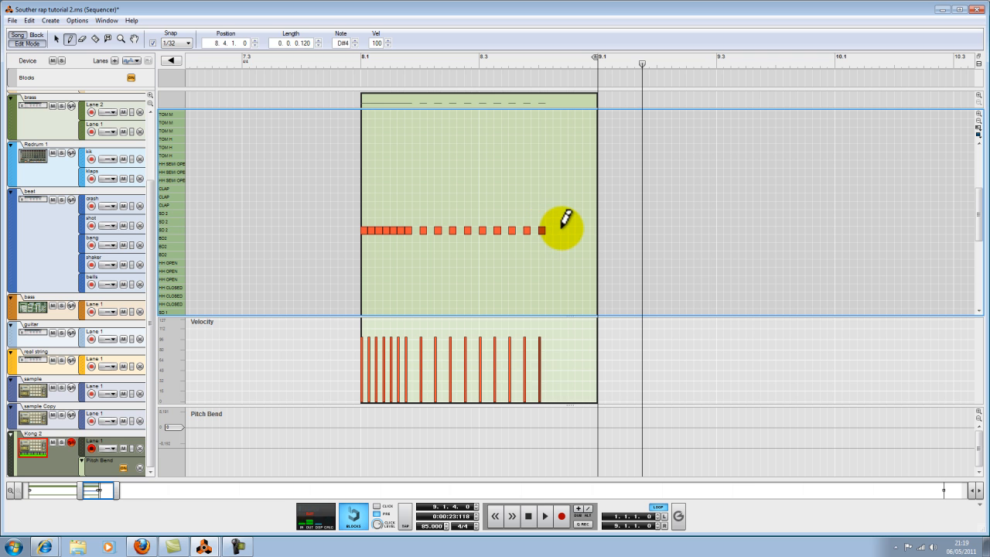
pyautogui.click(556, 230)
pyautogui.click(570, 230)
pyautogui.click(585, 229)
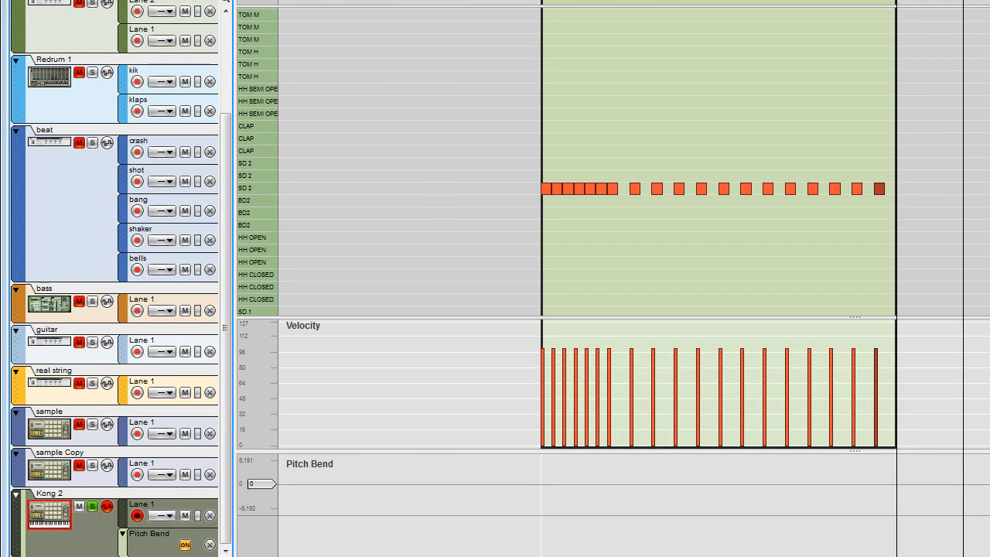
# Play the soloed Kong 2 fill from the start of bar 8 and stop playback.
pyautogui.click(344, 42)
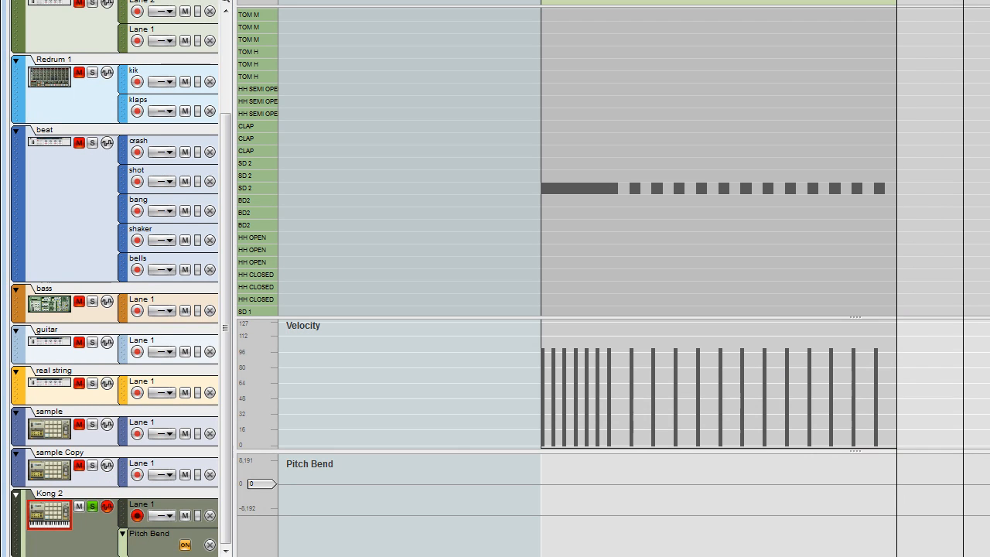
pyautogui.hotkey('ctrl', 'z')
pyautogui.press('space')
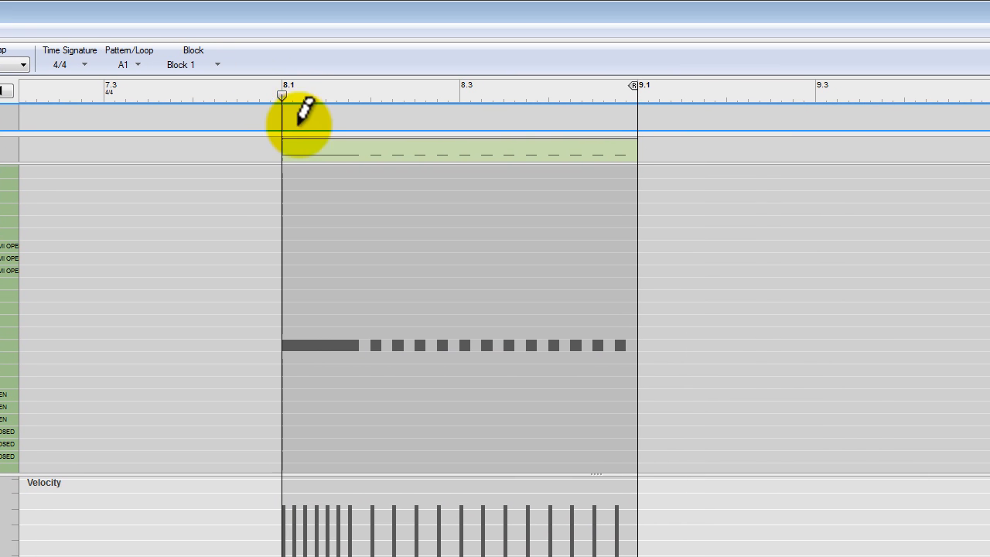
pyautogui.press('space')
# Reopen the Kong 2 clip in bar 8 for note editing.
pyautogui.click(56, 38)
pyautogui.doubleClick(348, 147)
pyautogui.click(979, 490)
pyautogui.click(979, 490)
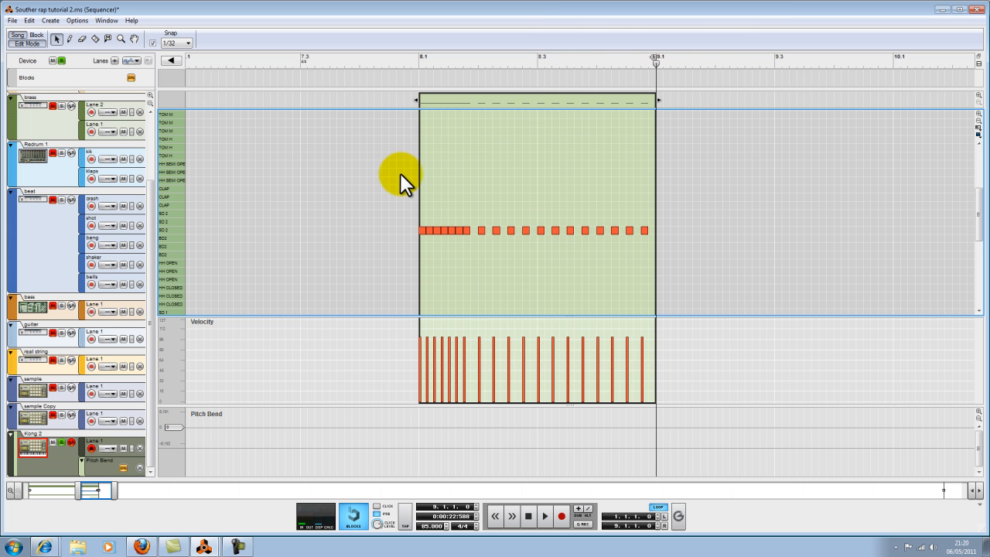
# Lower the velocity of every second SD 2 note in the bar 8 fill to about 40.
pyautogui.click(70, 41)
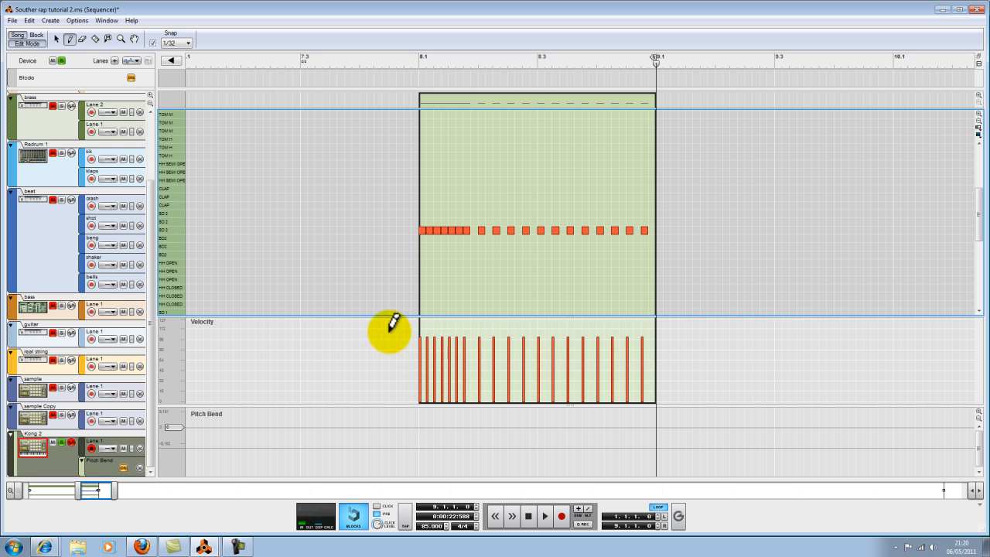
pyautogui.click(427, 376)
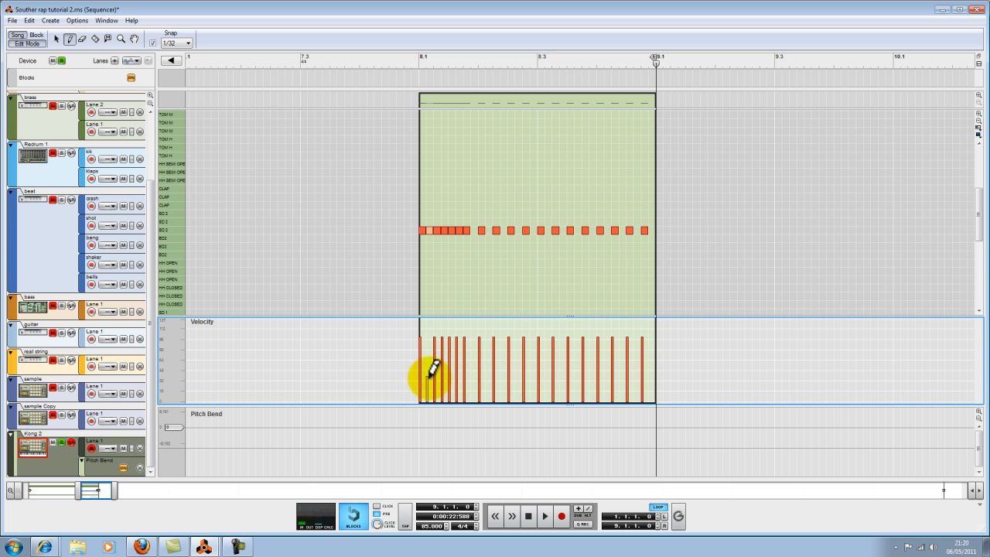
pyautogui.click(442, 376)
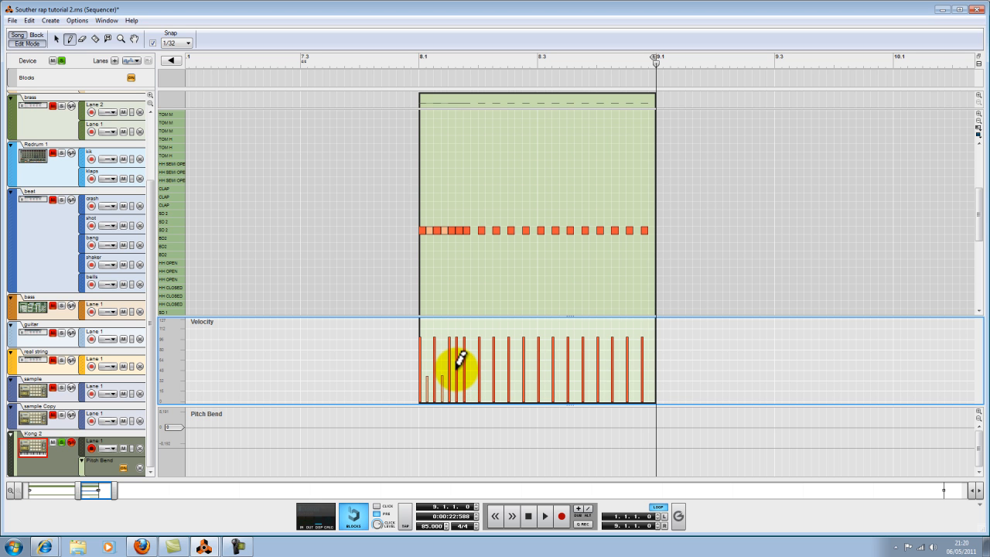
pyautogui.click(456, 376)
pyautogui.click(479, 377)
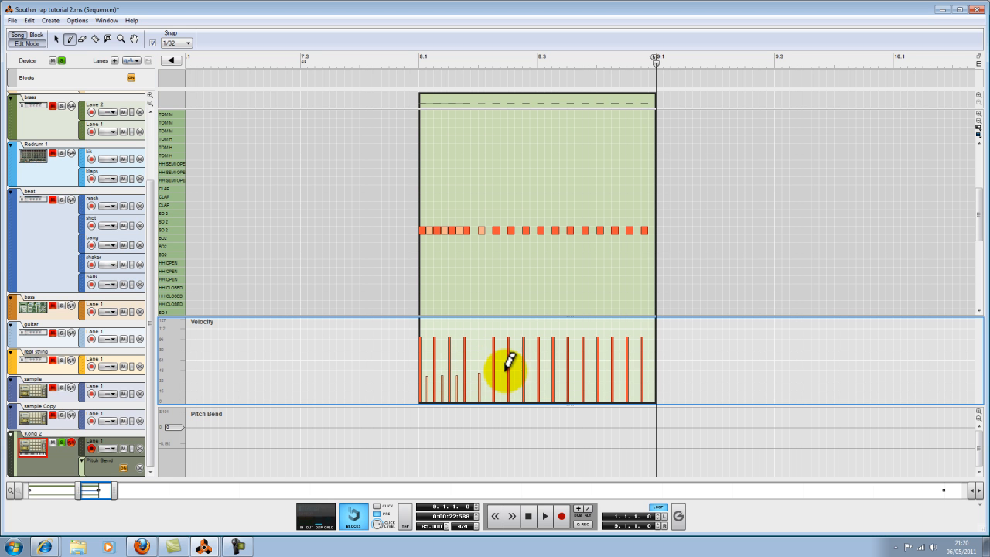
pyautogui.click(508, 376)
pyautogui.click(538, 376)
pyautogui.click(567, 376)
pyautogui.click(596, 377)
pyautogui.click(627, 376)
# Play the fill with its alternating velocities from 7.4.2.120 and stop at its last note.
pyautogui.click(381, 62)
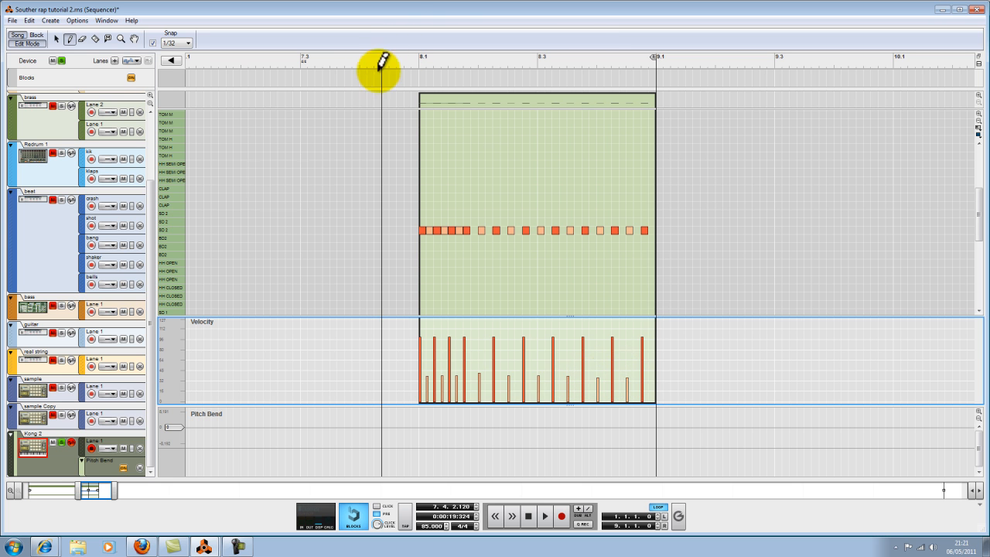
pyautogui.press('space')
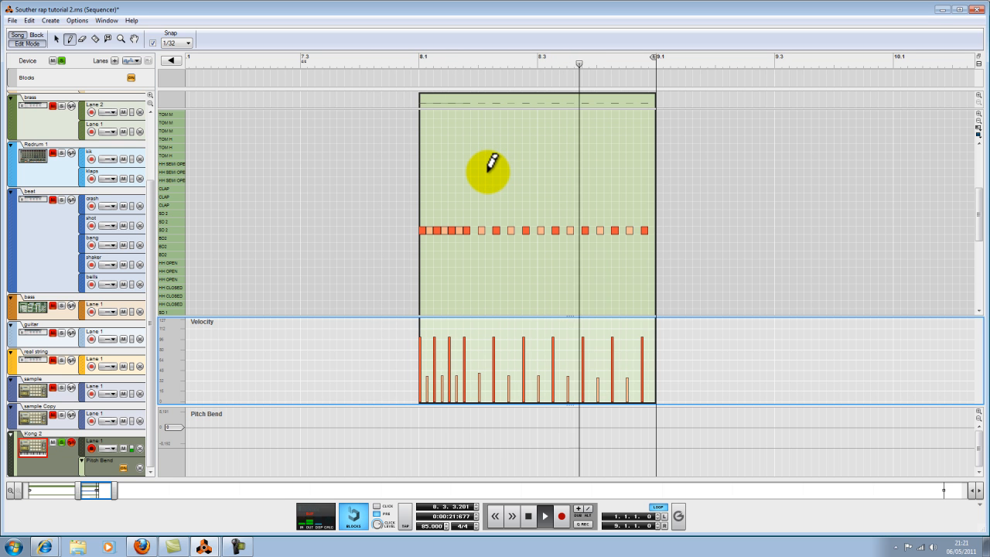
pyautogui.press('space')
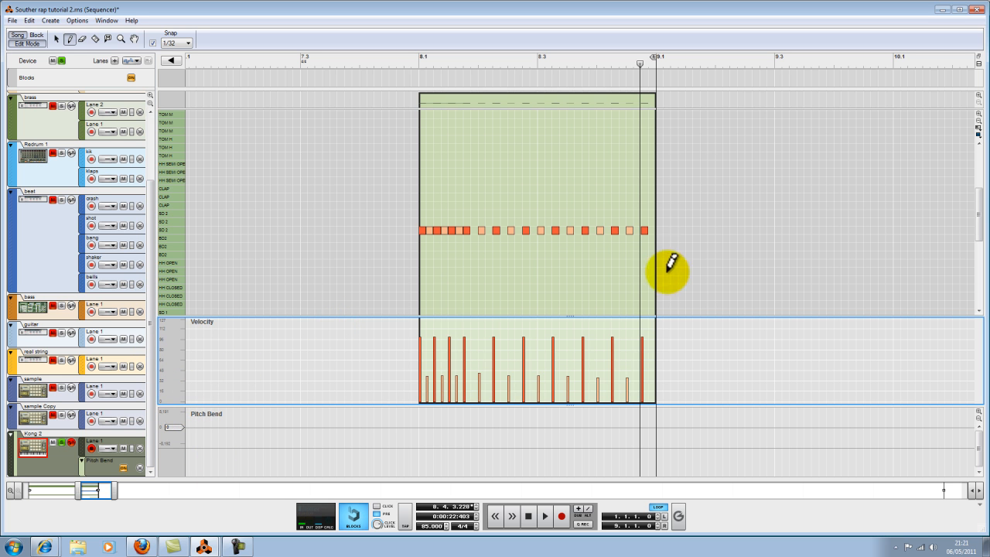
pyautogui.rightClick(575, 337)
pyautogui.click(653, 192)
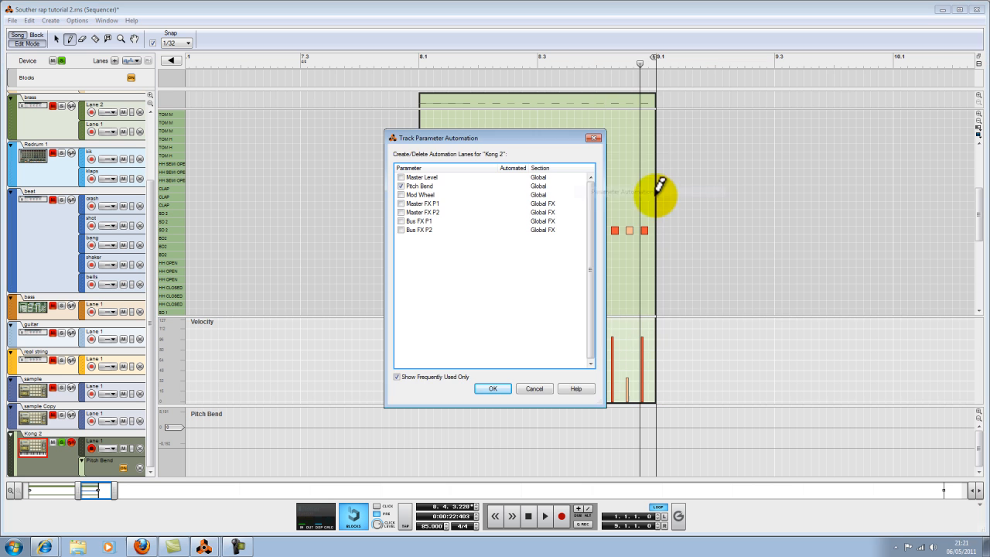
pyautogui.click(599, 137)
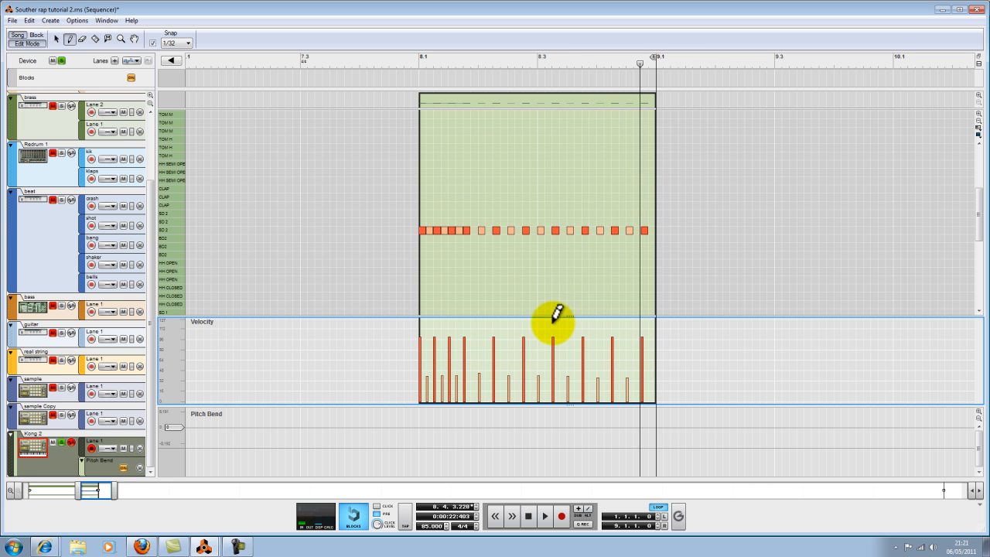
# Set Pitch Bend as the only automation lane for Kong 2 in the track parameter automation.
pyautogui.rightClick(553, 319)
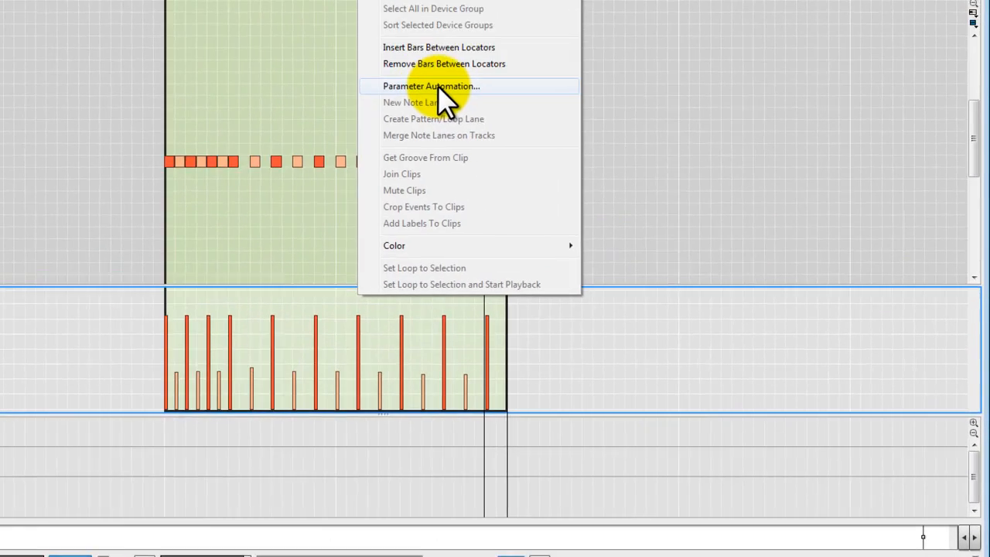
pyautogui.click(608, 178)
pyautogui.click(106, 86)
pyautogui.click(106, 100)
pyautogui.click(106, 100)
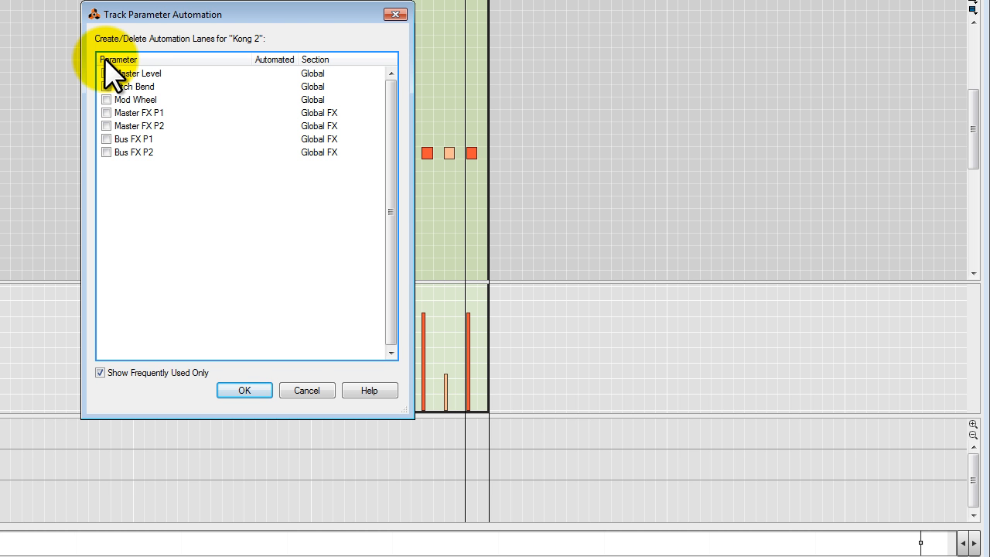
pyautogui.click(106, 86)
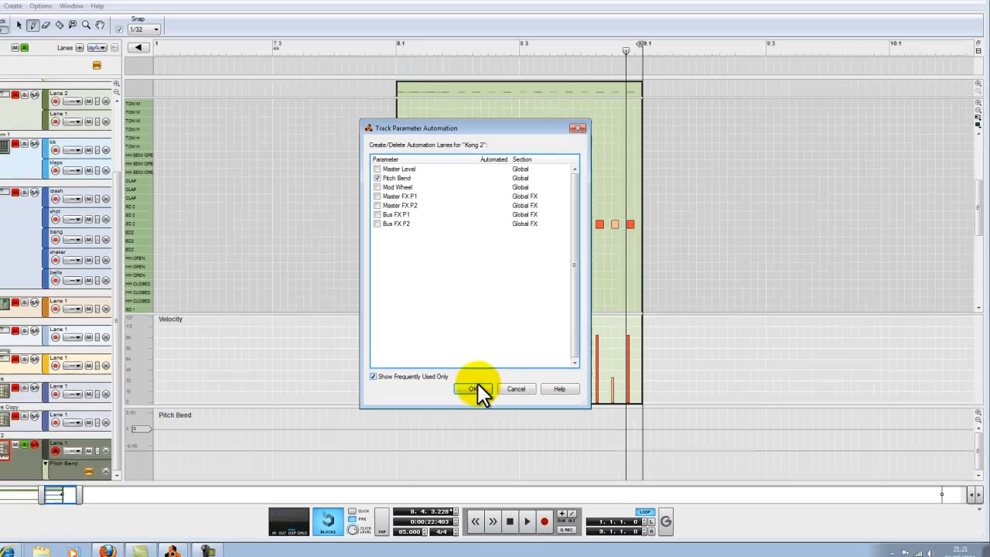
pyautogui.click(300, 389)
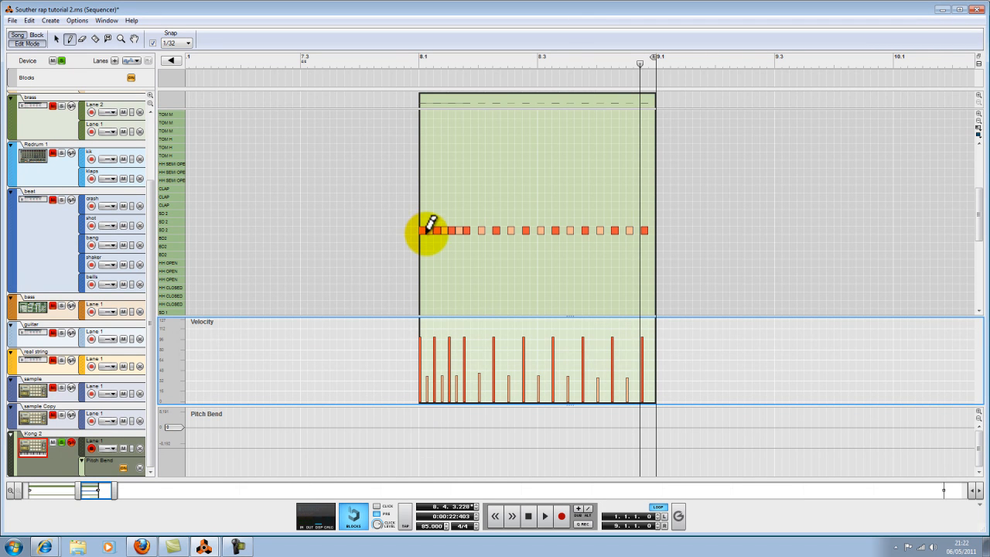
# Draw Pitch Bend automation points of 8191 at 8.1.1.0 and 4756 at 8.1.3.120.
pyautogui.click(419, 410)
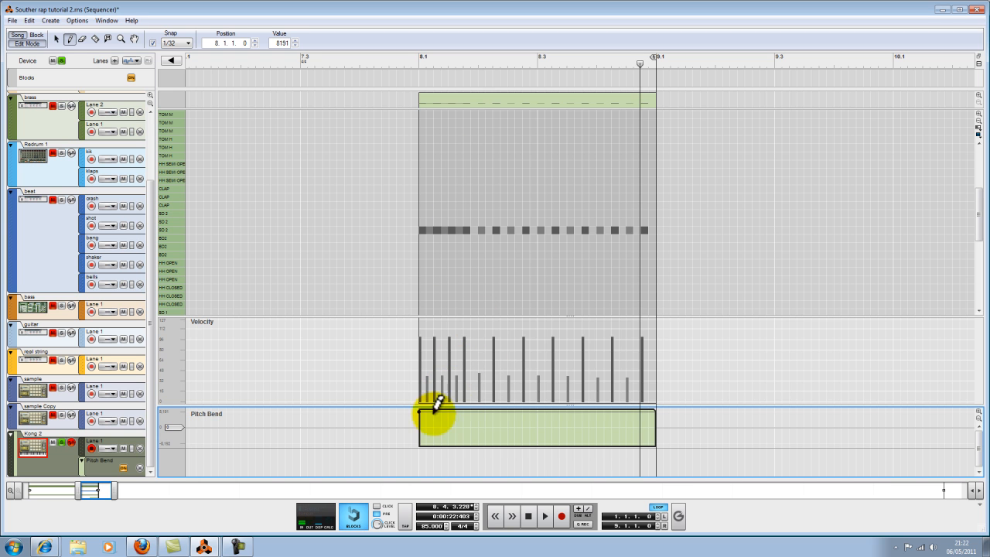
pyautogui.click(455, 417)
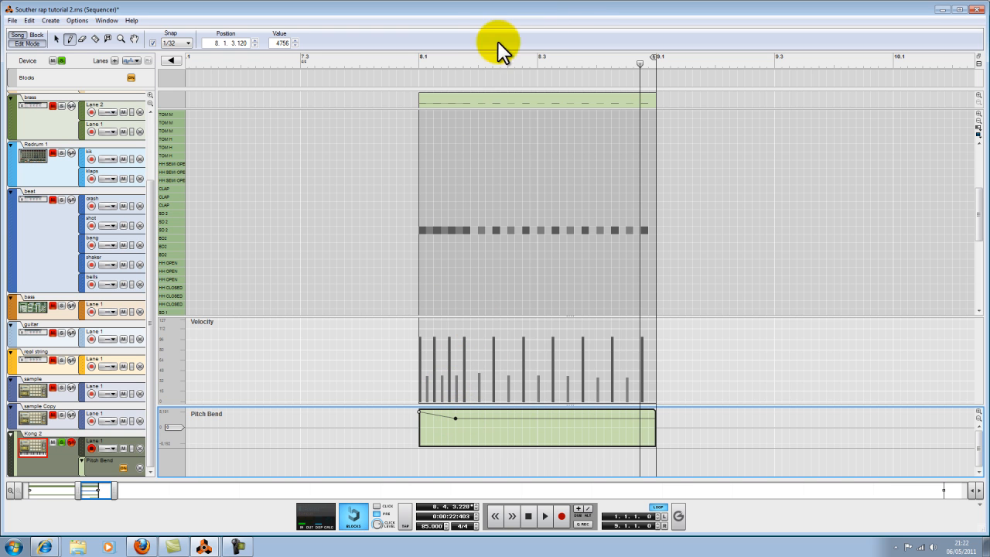
# Play the pitch-bent opening of the fill twice from just before bar 8 and return the playhead there.
pyautogui.click(409, 58)
pyautogui.press('space')
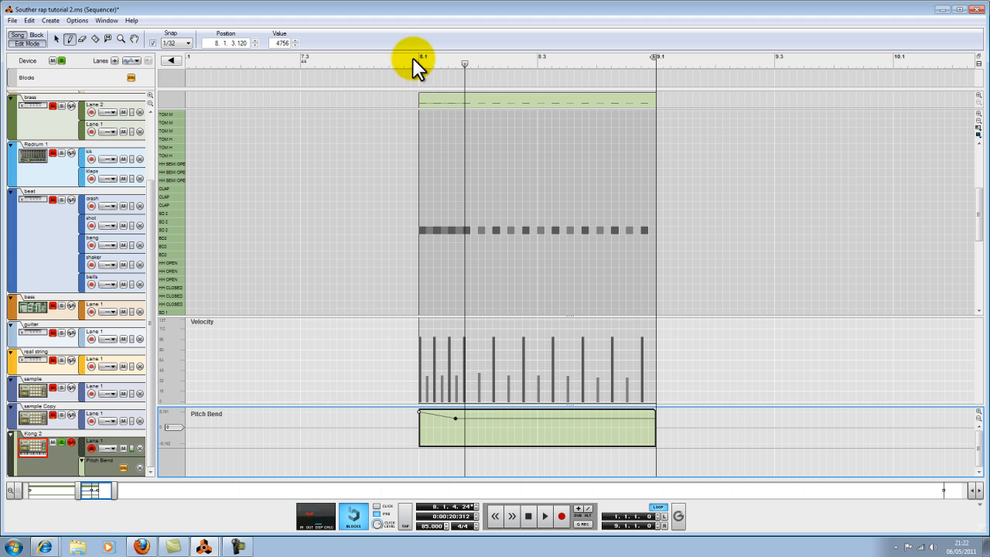
pyautogui.click(403, 64)
pyautogui.press('space')
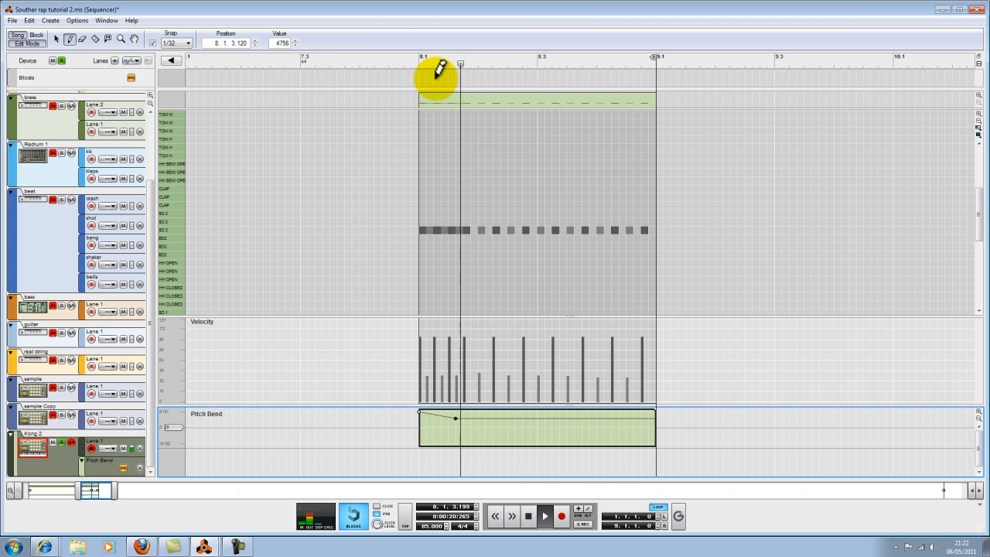
pyautogui.press('space')
pyautogui.click(409, 62)
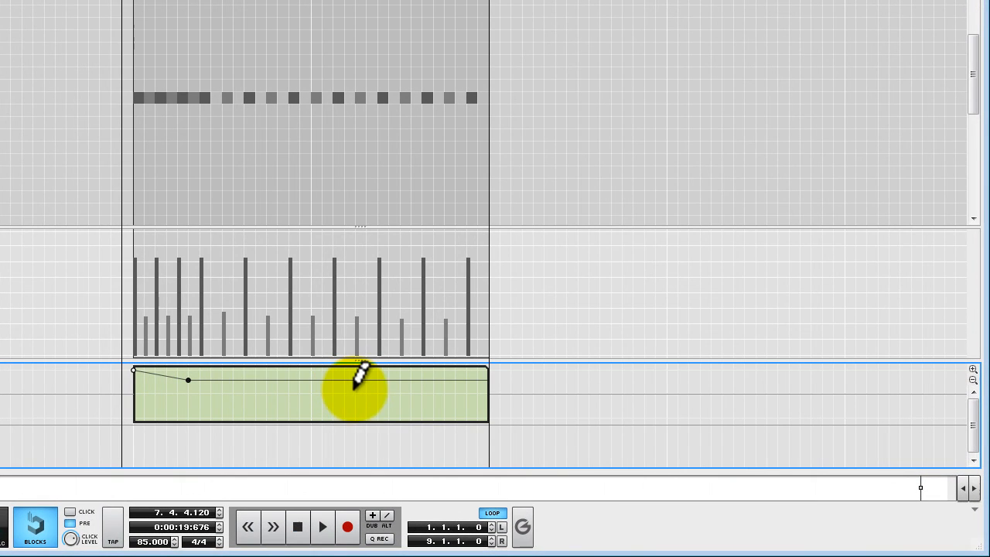
# Add three Pitch Bend points across beats 3 and 4: slightly above zero, slightly below zero, and slightly above zero near the clip's end.
pyautogui.click(365, 389)
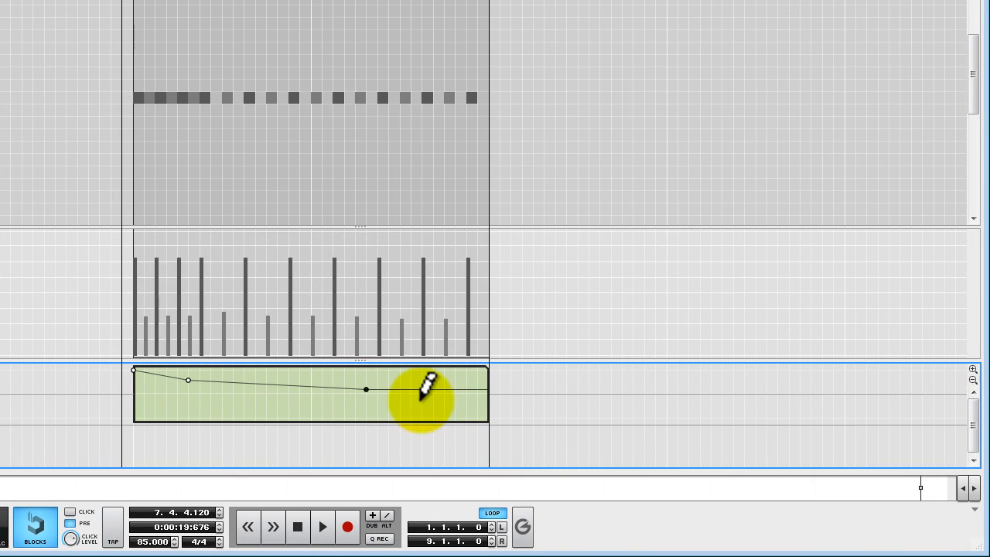
pyautogui.click(432, 397)
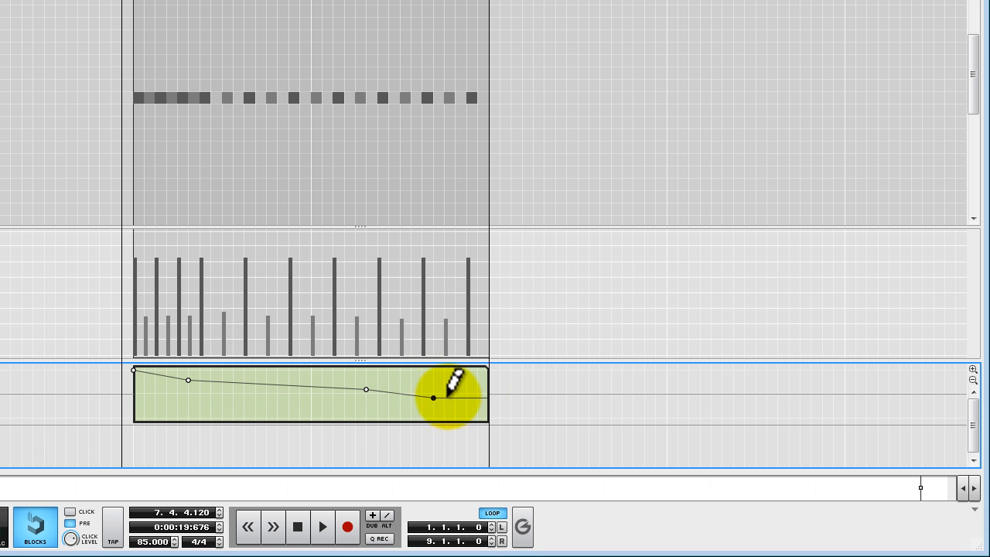
pyautogui.click(477, 389)
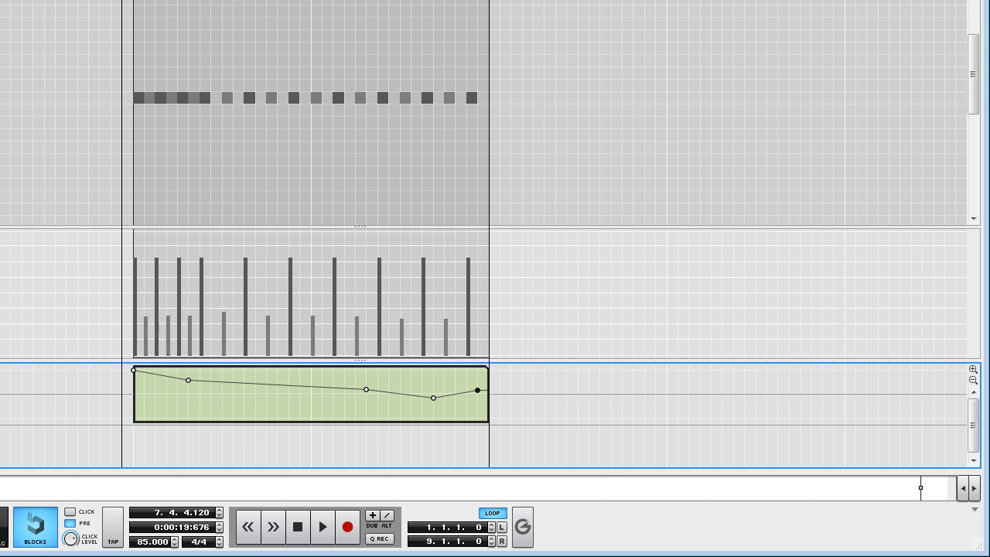
# Play the whole pitch-bent fill, then replay it from the start of bar 8 to check the bend curve.
pyautogui.press('space')
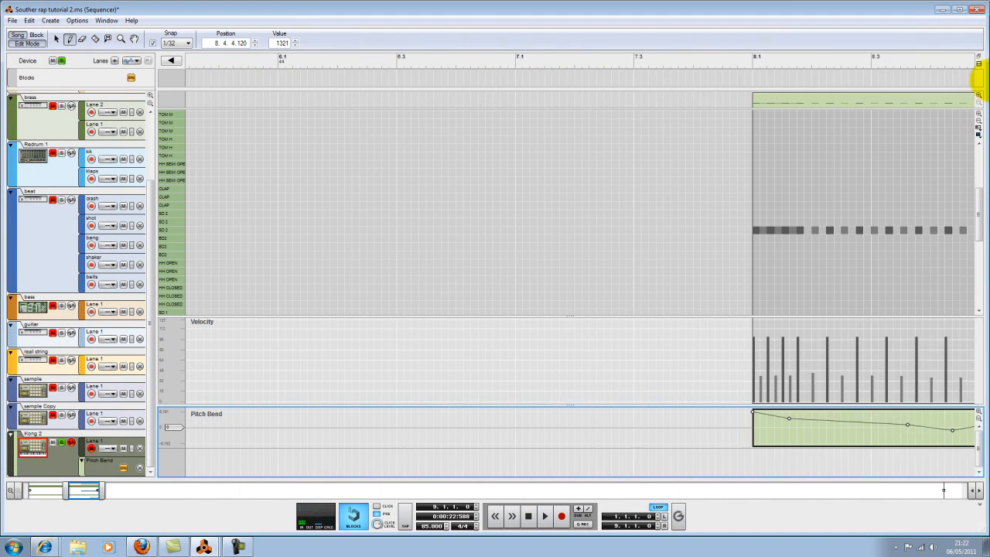
pyautogui.moveTo(988, 79); pyautogui.dragTo(583, 95)
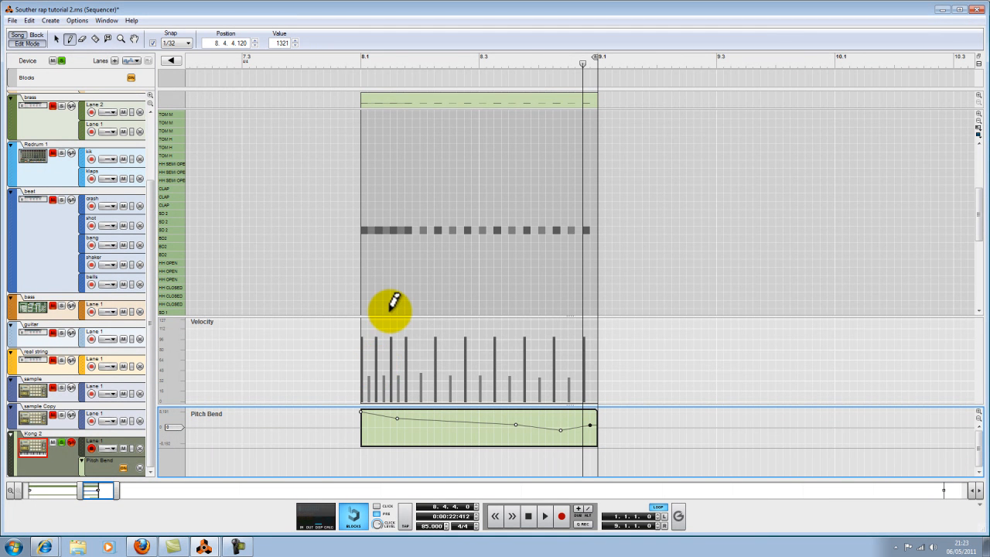
pyautogui.click(360, 59)
pyautogui.press('space')
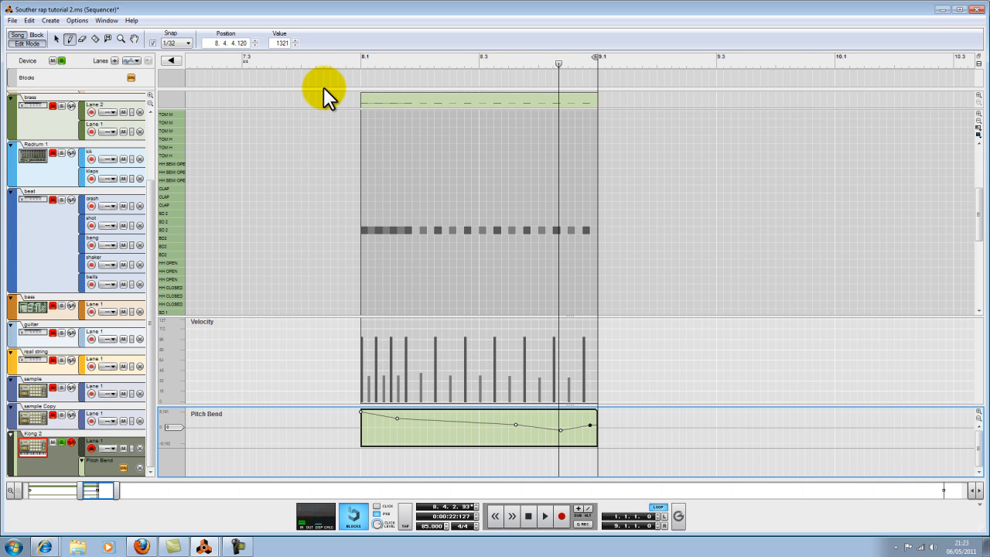
# Leave edit mode for the song arrangement with the Selection tool active and turn off solo on the Kong 2 track.
pyautogui.click(55, 37)
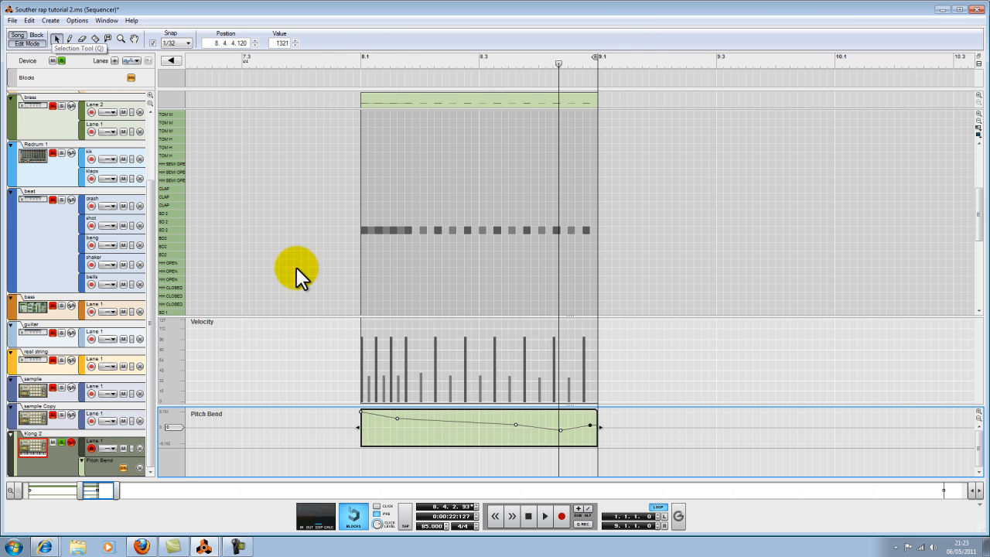
pyautogui.click(33, 45)
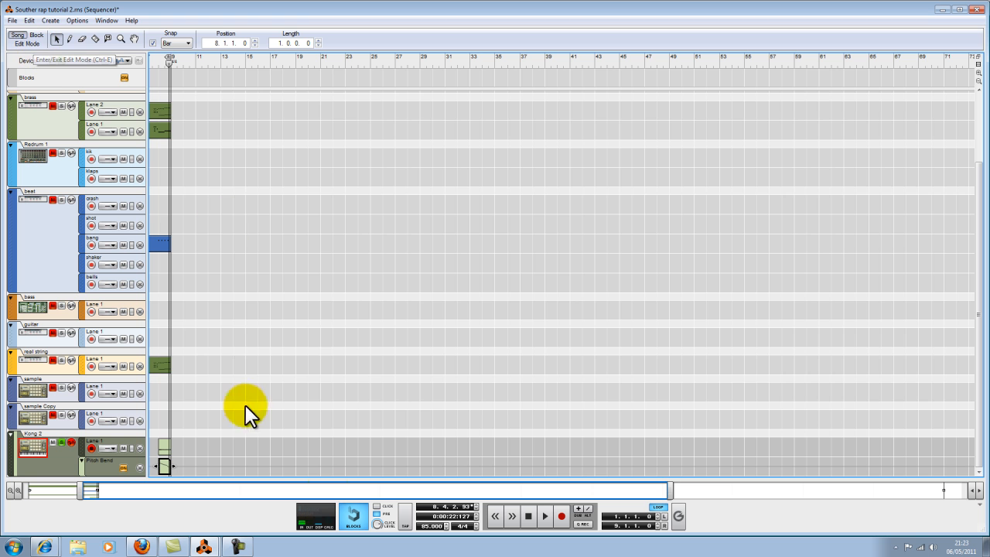
pyautogui.click(976, 491)
pyautogui.click(970, 490)
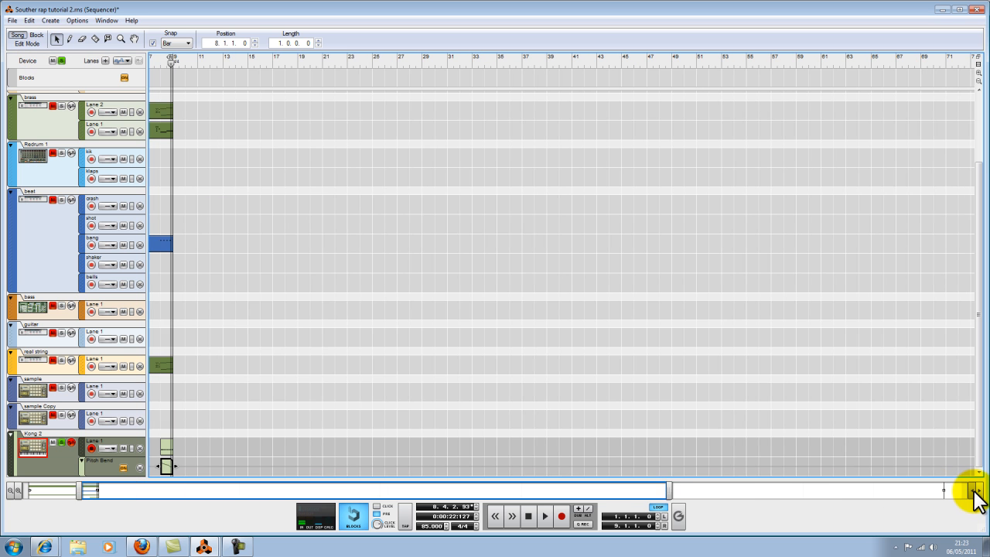
pyautogui.click(63, 444)
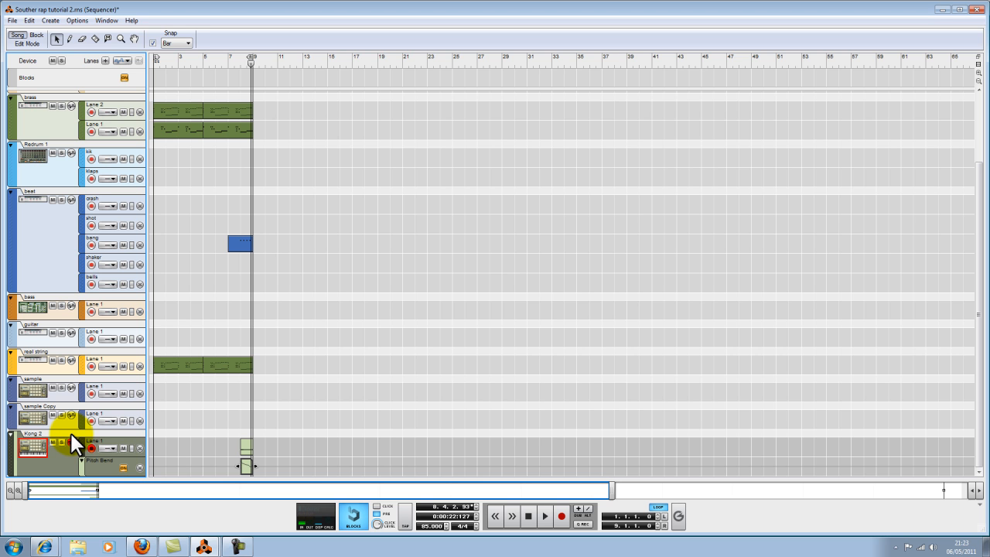
# Play the full beat with all tracks and select both Kong 2 clips in bar 8, the notes and the Pitch Bend automation.
pyautogui.press('space')
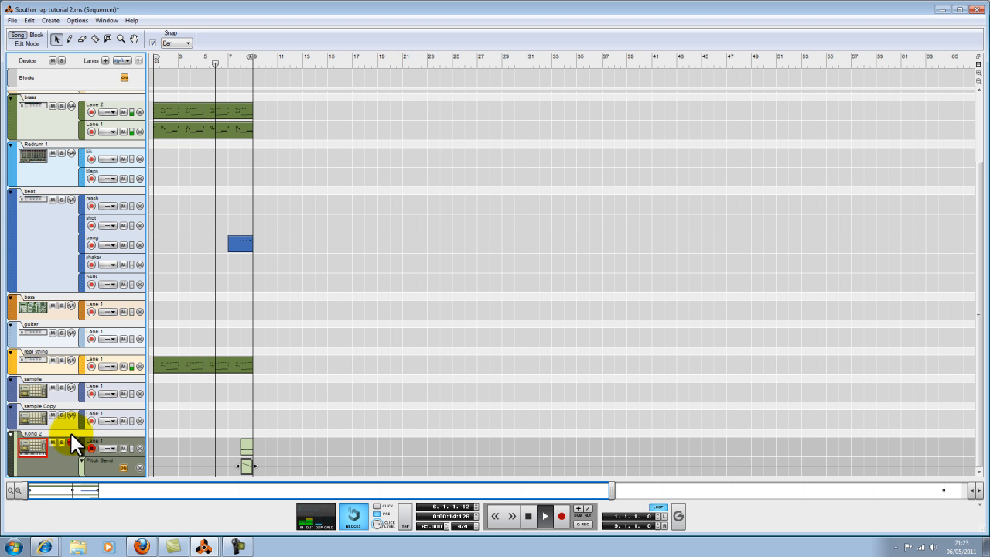
pyautogui.scroll(3, 398, 438)
pyautogui.scroll(-3, 348, 410)
pyautogui.moveTo(326, 410); pyautogui.dragTo(187, 489)
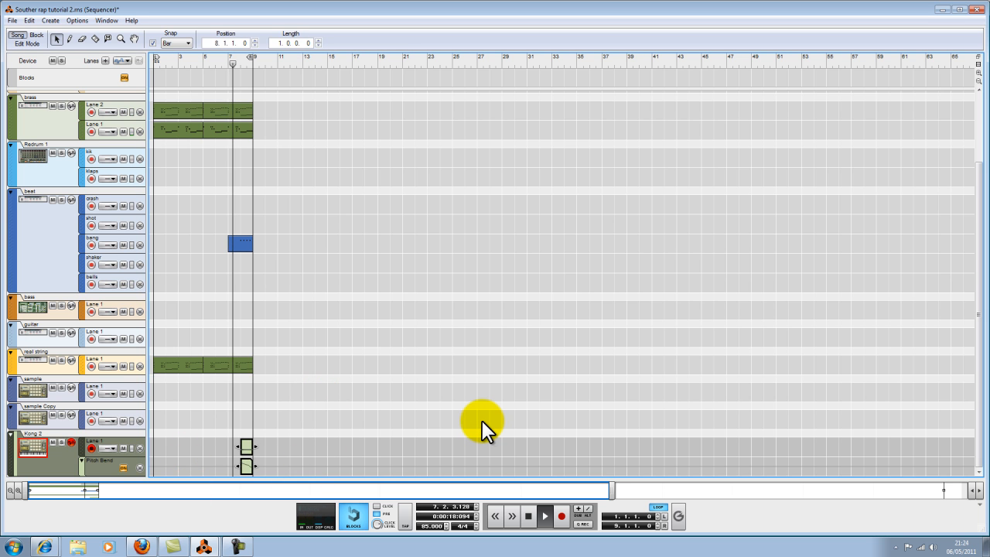